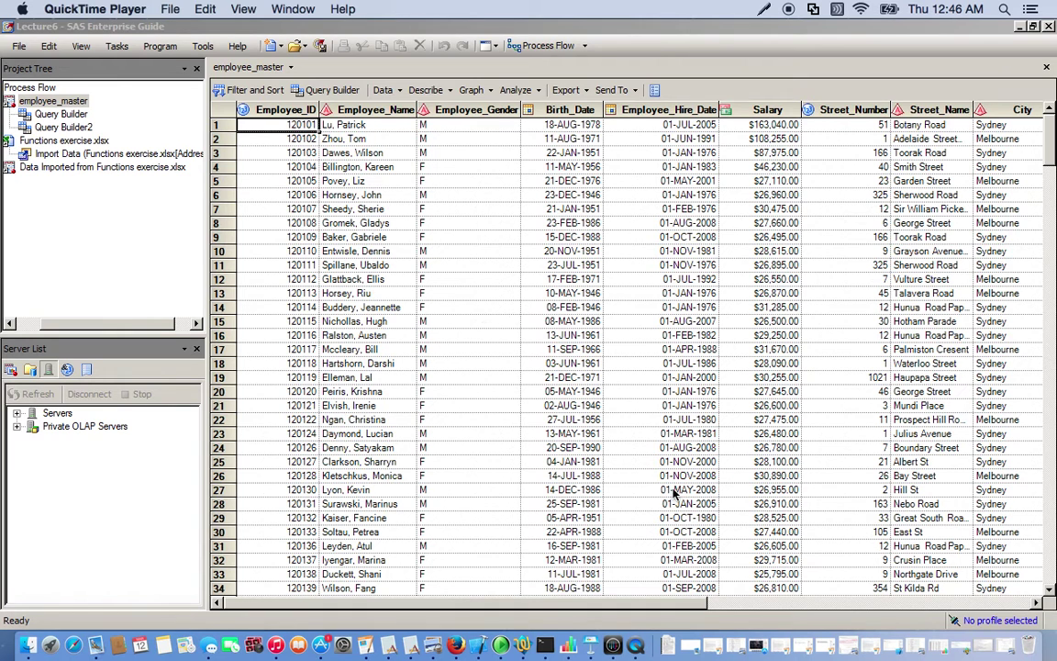
Check the Salary, Street_Number, Employee_ID and Employee_Hire_Date column types, then start a query on employee_master
{"action": "left_click", "coordinate": [801, 604]}
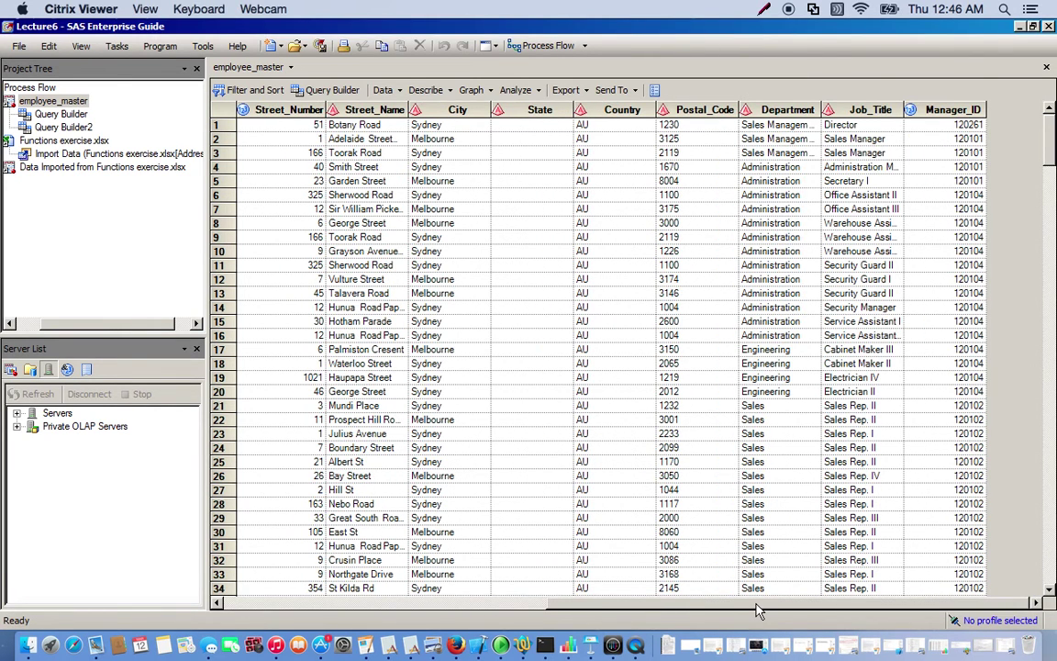
{"action": "left_click_drag", "start_coordinate": [759, 604], "coordinate": [580, 598]}
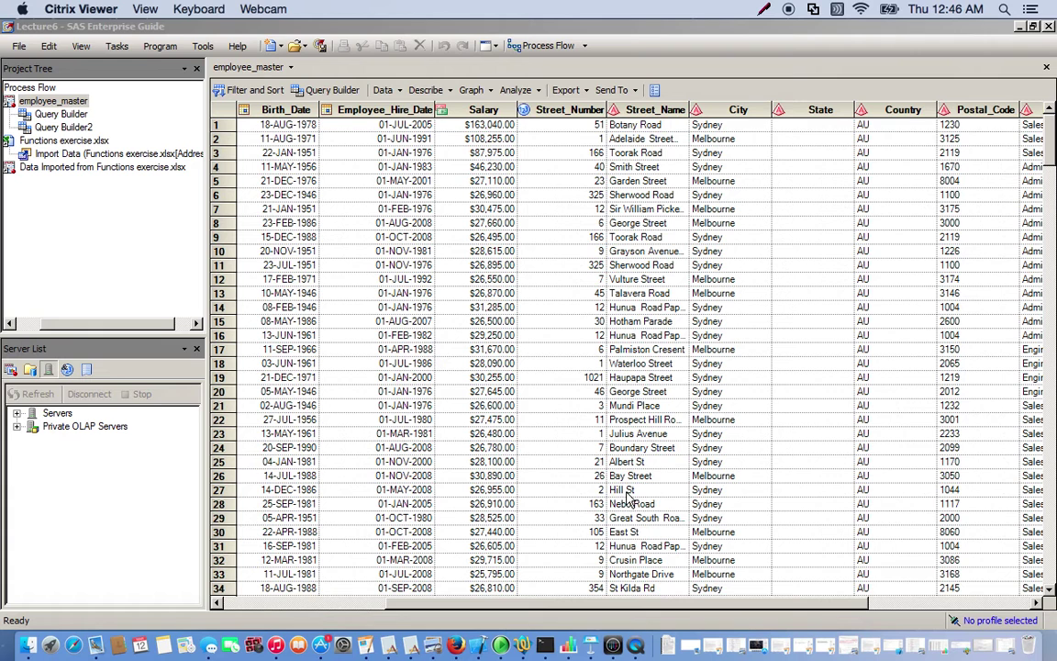
{"action": "scroll", "coordinate": [319, 613], "scroll_direction": "left", "scroll_amount": 3}
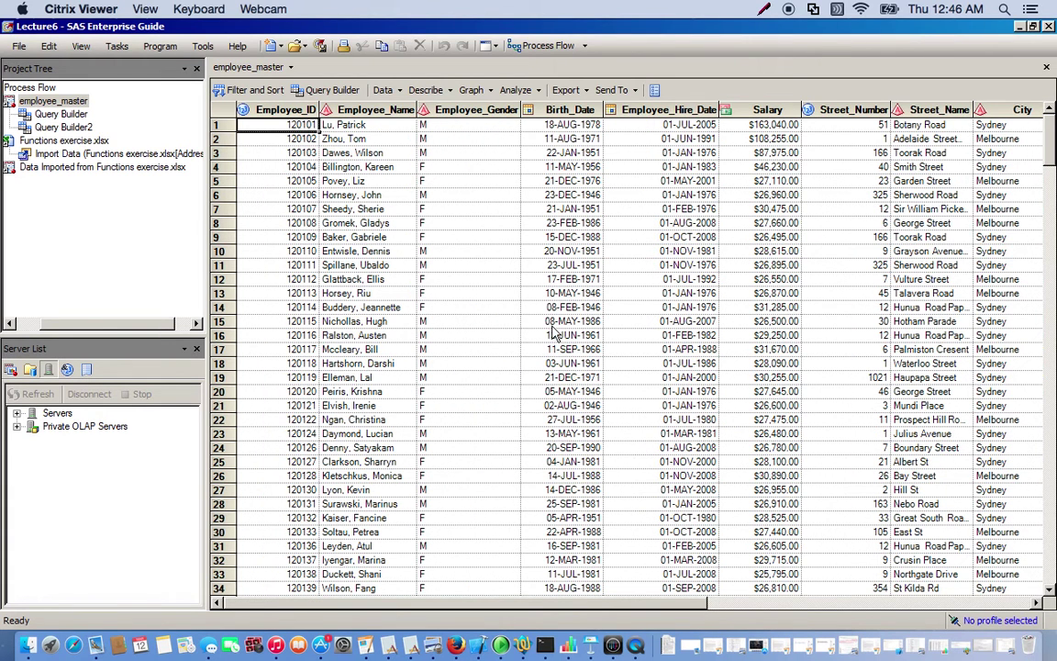
{"action": "left_click", "coordinate": [766, 107]}
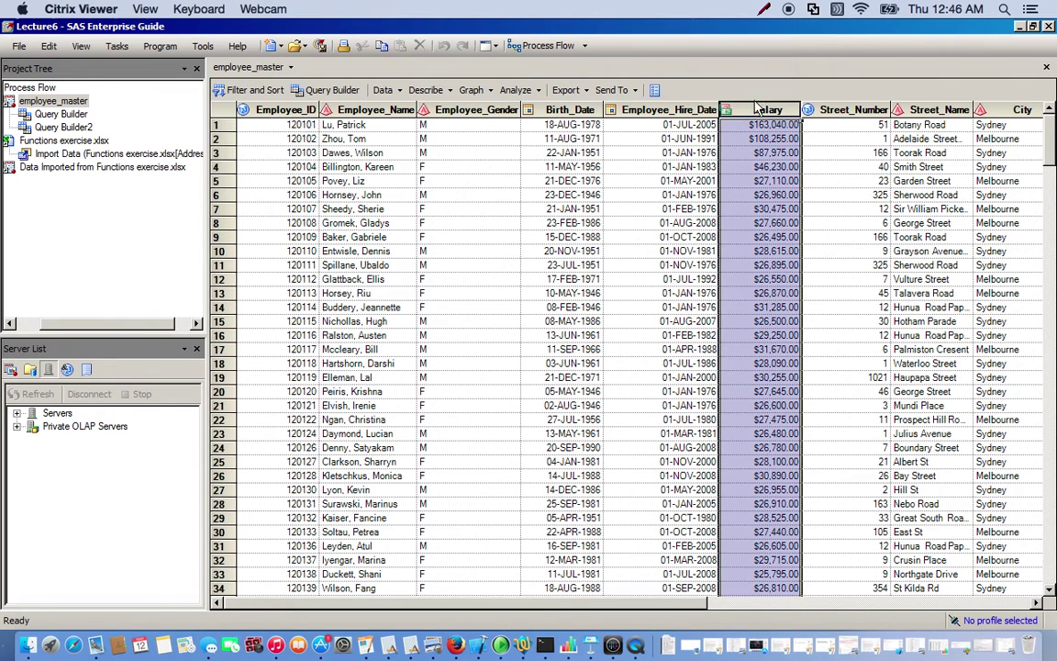
{"action": "left_click", "coordinate": [823, 109]}
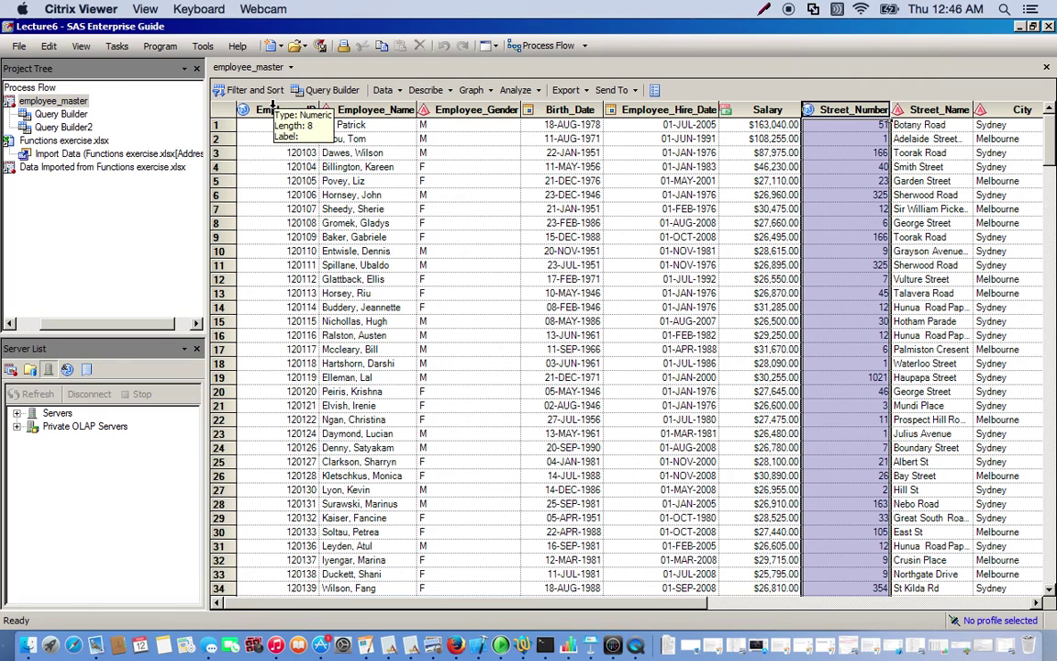
{"action": "left_click", "coordinate": [273, 110]}
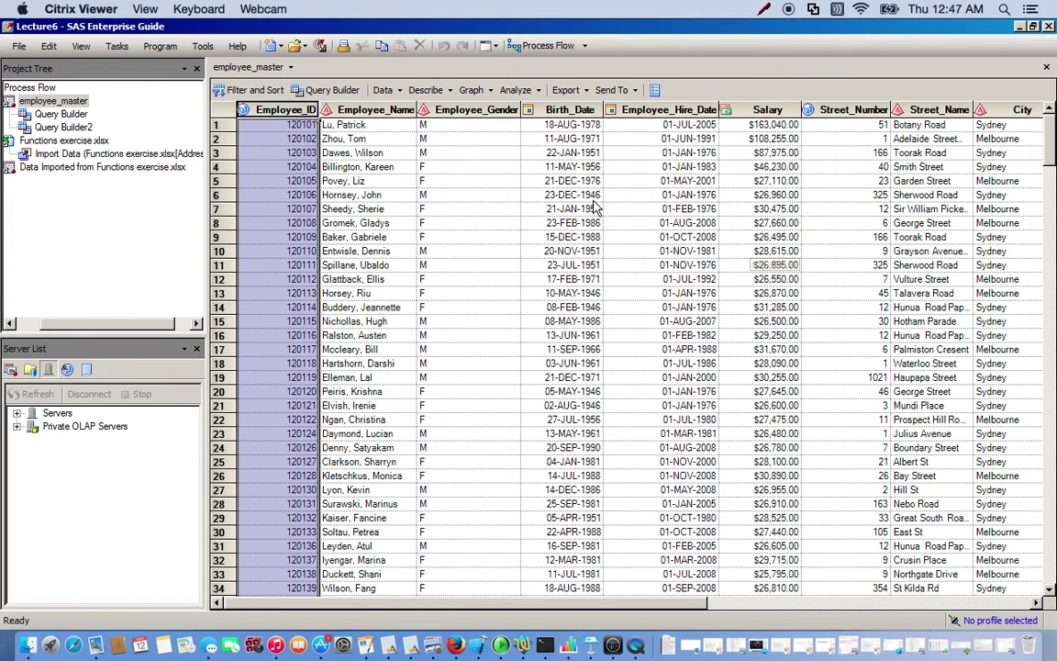
{"action": "left_click", "coordinate": [663, 108]}
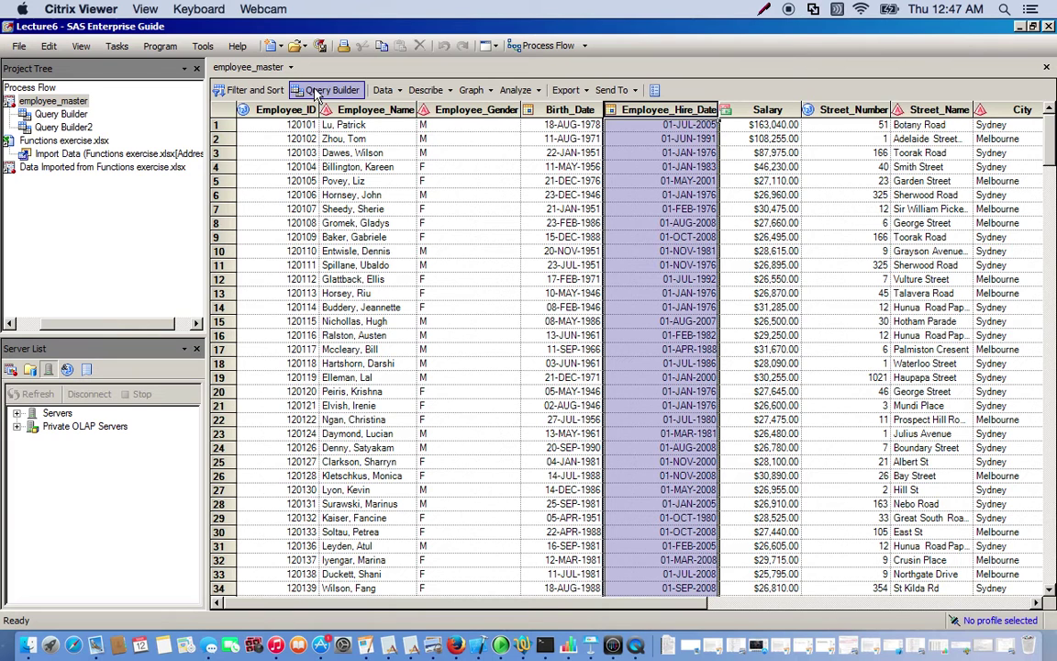
{"action": "left_click", "coordinate": [316, 92]}
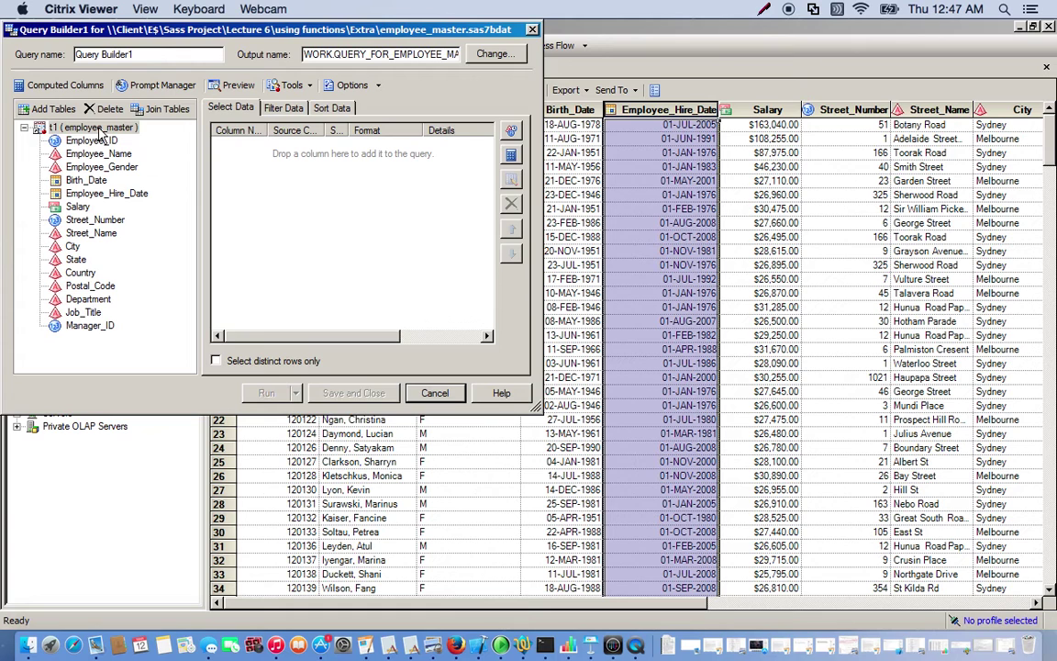
Add all employee_master columns to the query and begin a new advanced-expression computed column
{"action": "left_click_drag", "start_coordinate": [92, 128], "coordinate": [223, 160]}
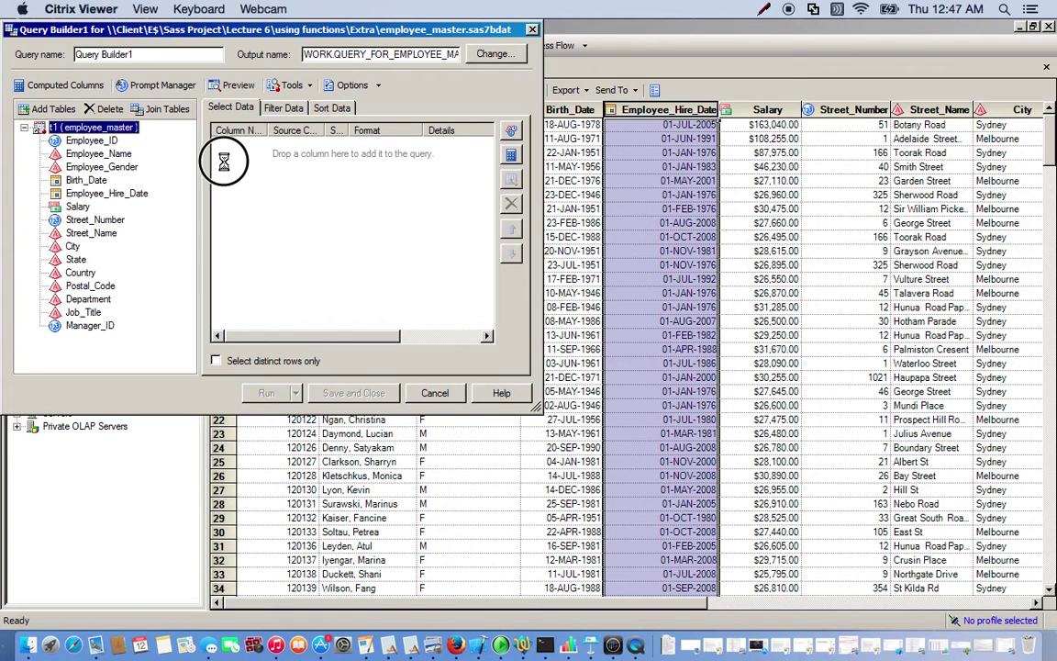
{"action": "left_click", "coordinate": [55, 84]}
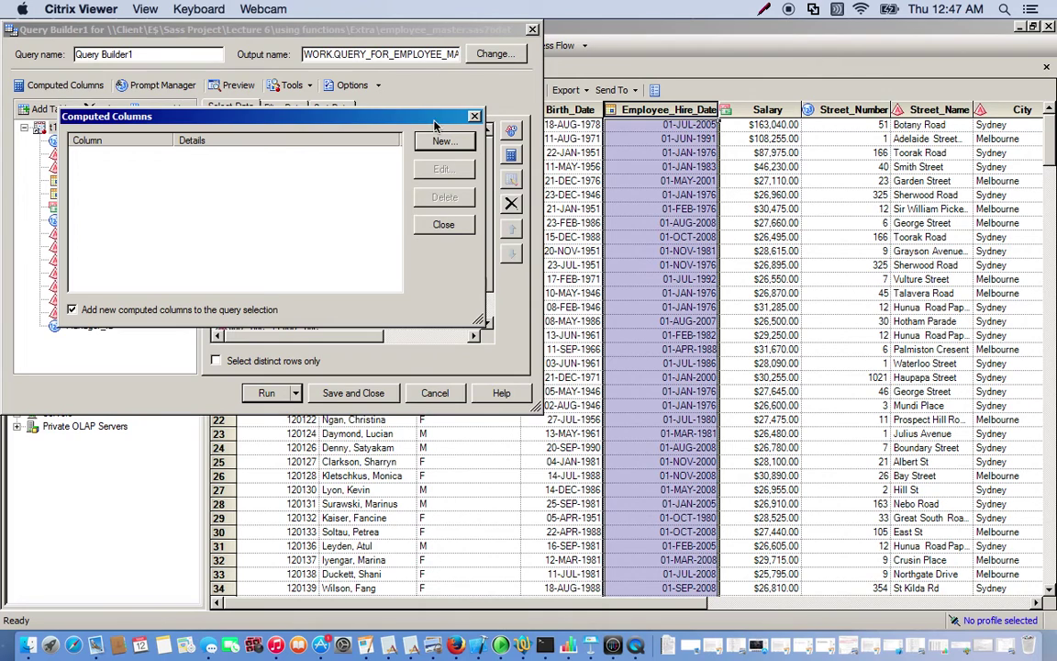
{"action": "left_click", "coordinate": [443, 140]}
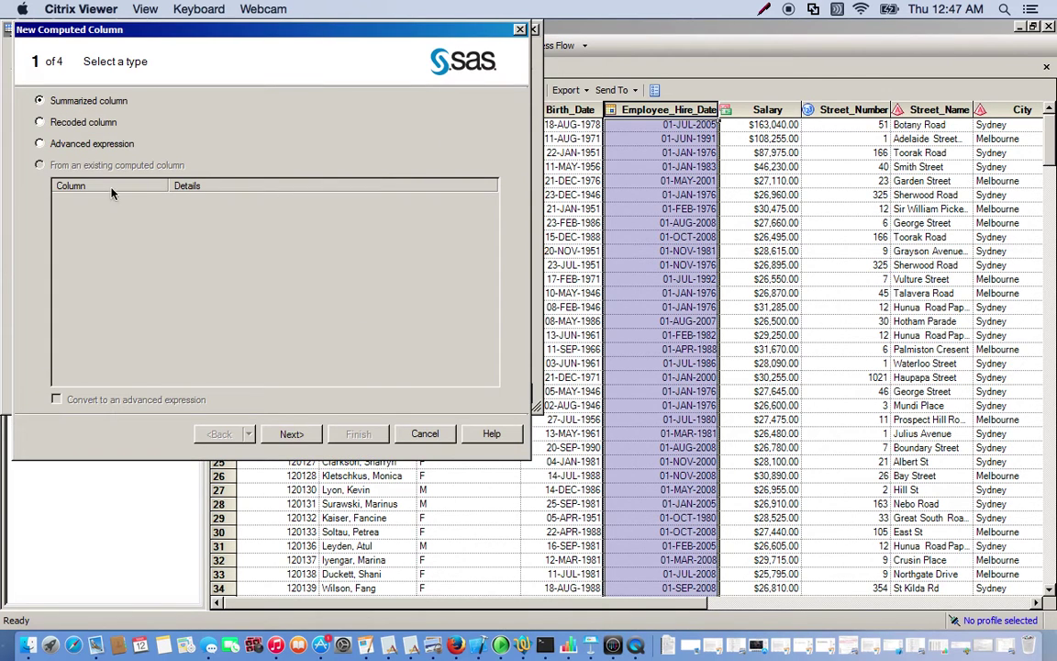
{"action": "left_click", "coordinate": [68, 142]}
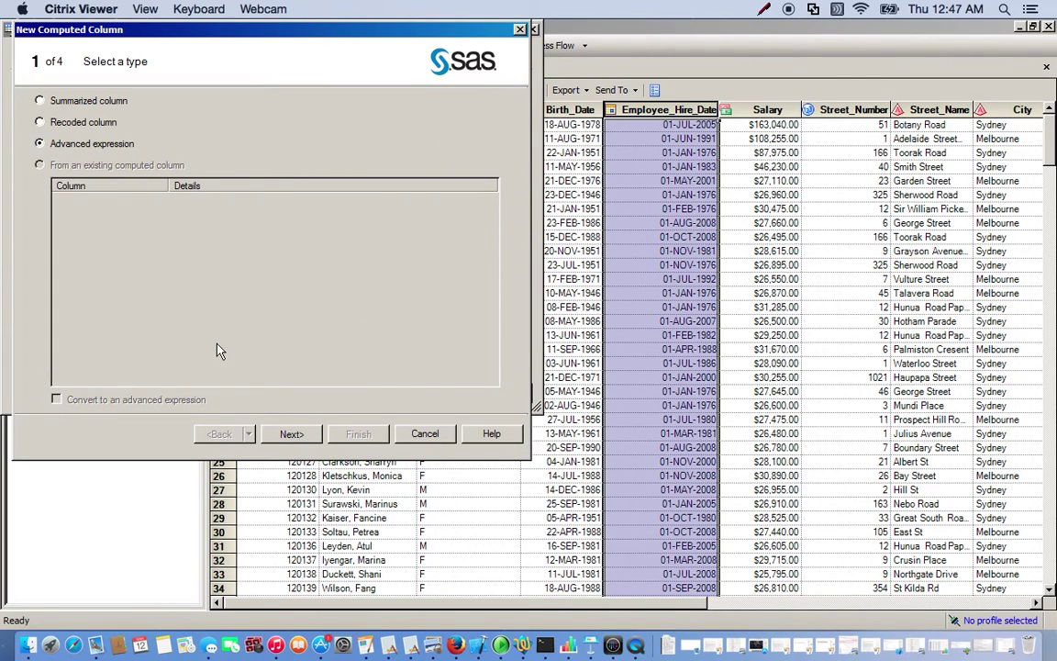
{"action": "left_click", "coordinate": [292, 433]}
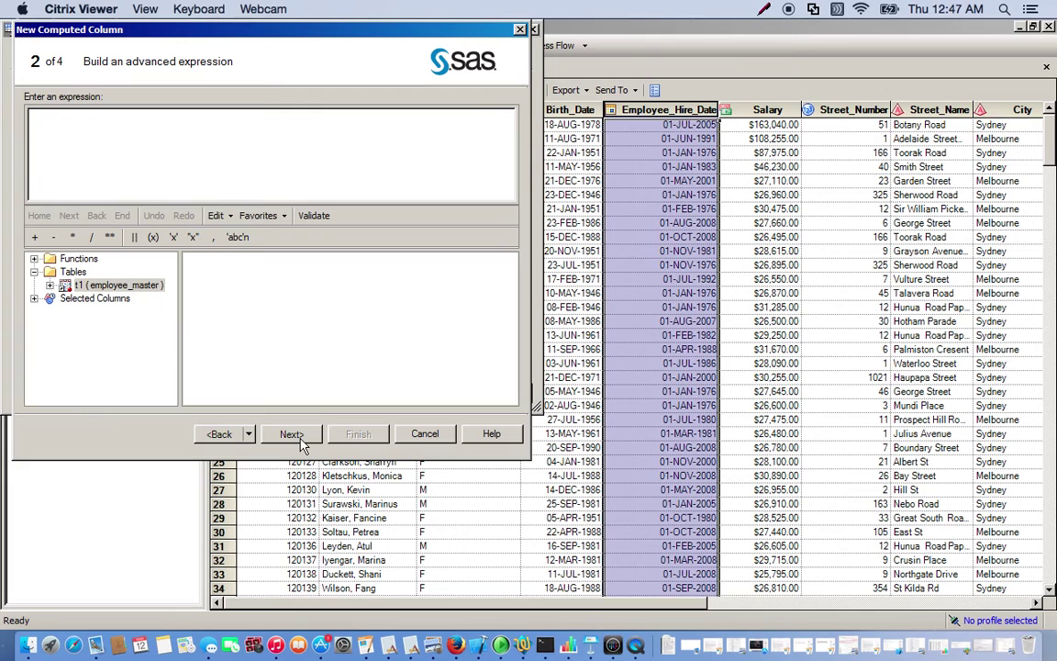
Browse the function list to find the PUT function's syntax
{"action": "left_click", "coordinate": [33, 259]}
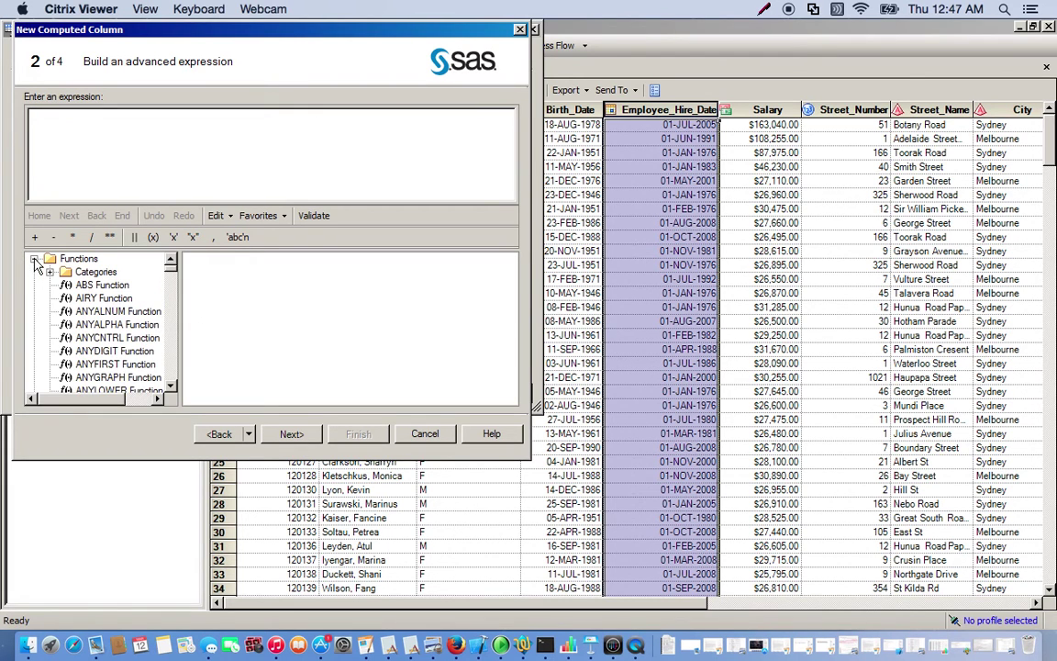
{"action": "left_click", "coordinate": [106, 312]}
{"action": "type", "text": "pctl"}
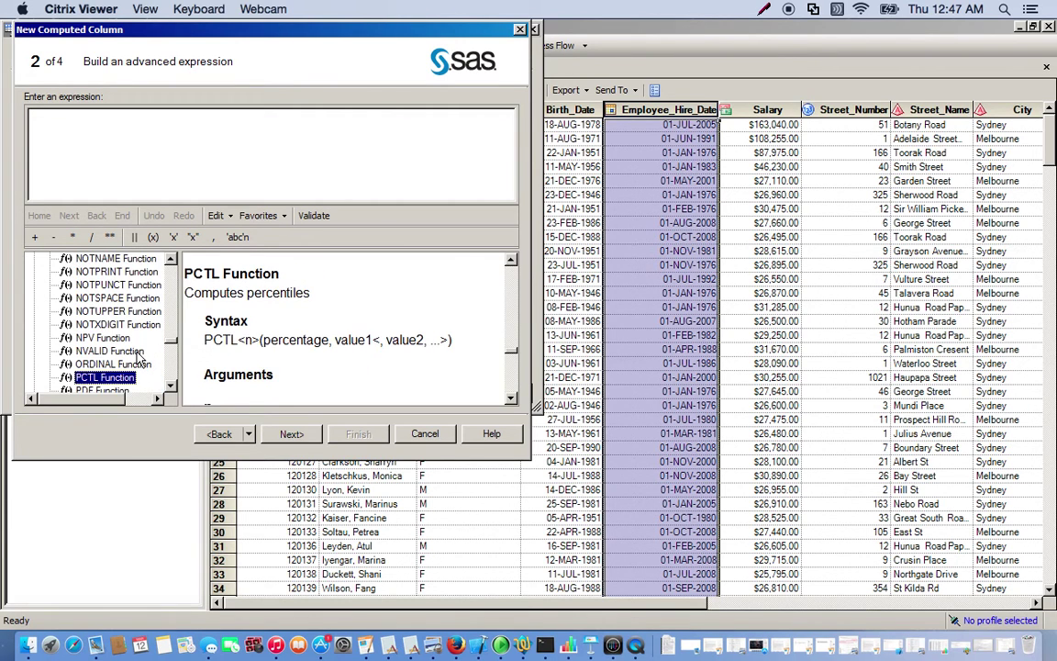
{"action": "scroll", "coordinate": [175, 390], "scroll_direction": "down", "scroll_amount": 5}
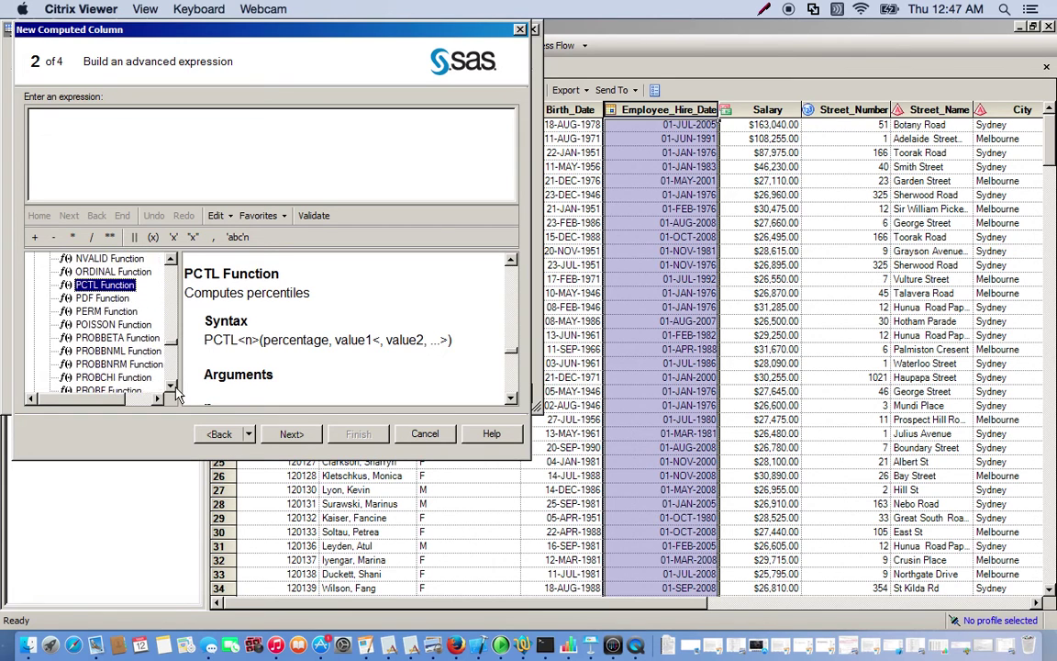
{"action": "scroll", "coordinate": [174, 389], "scroll_direction": "down", "scroll_amount": 3}
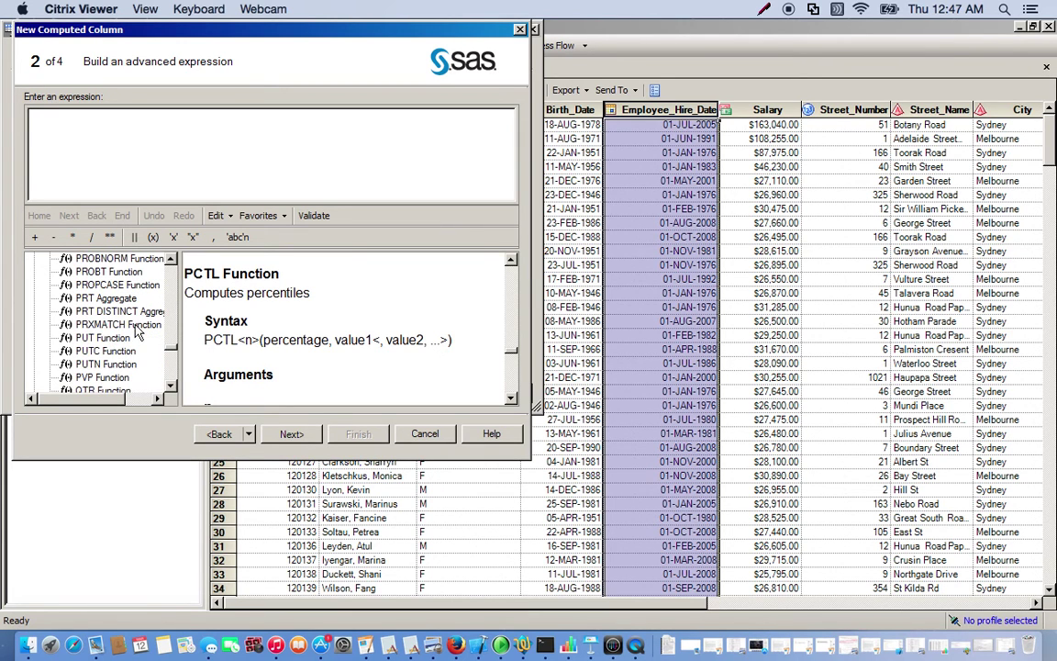
{"action": "left_click", "coordinate": [105, 339]}
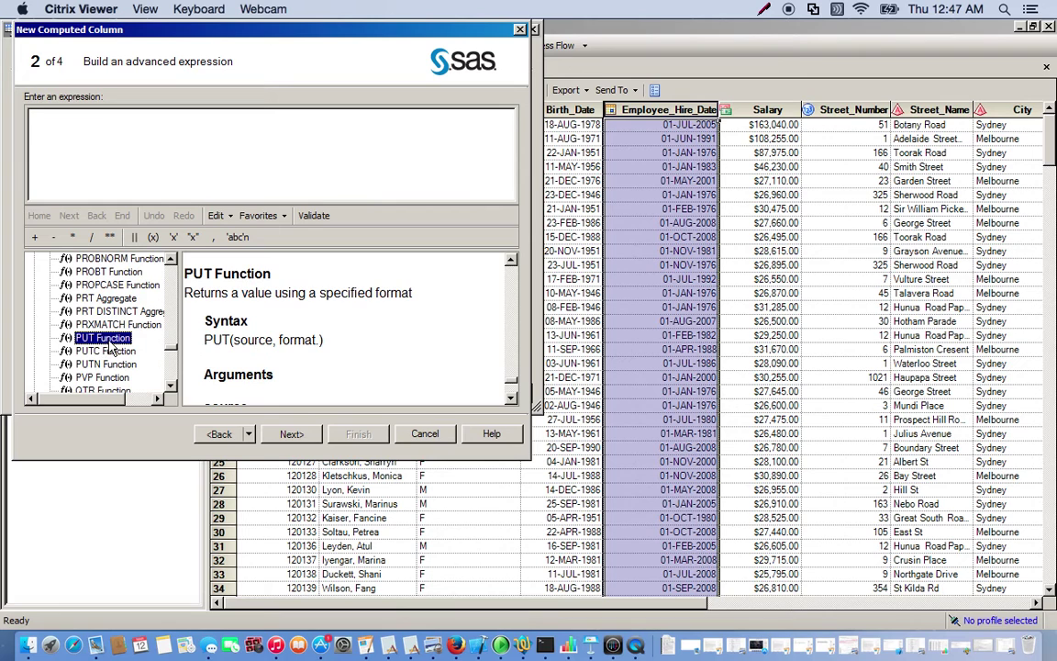
Build the expression PUT(t1.Salary, dollar11.2) from the PUT function and the Salary column
{"action": "double_click", "coordinate": [102, 339]}
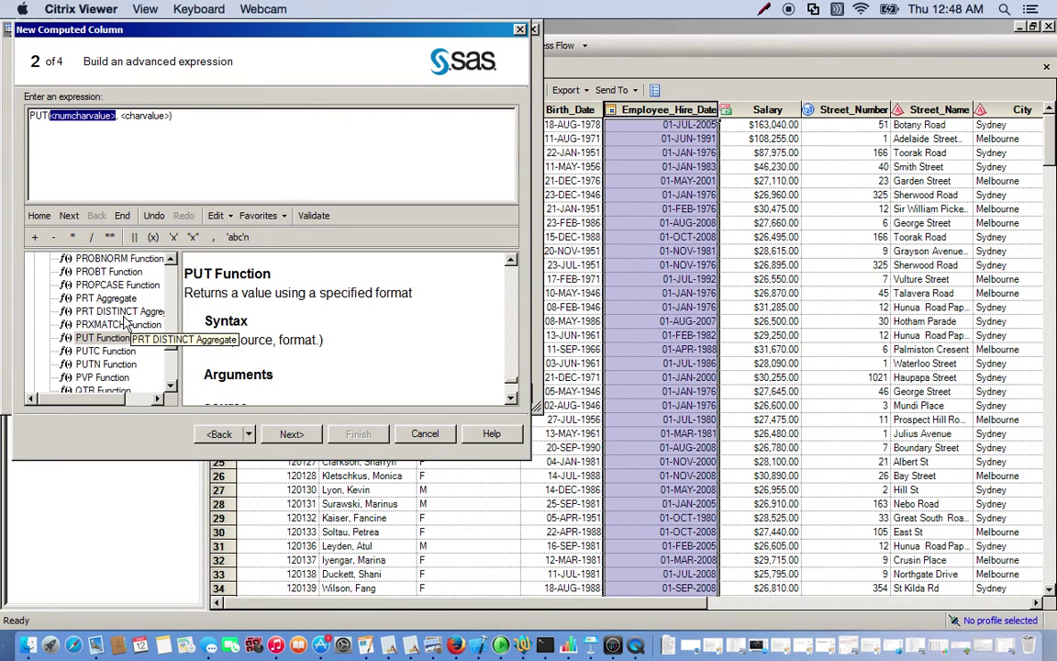
{"action": "scroll", "coordinate": [154, 314], "scroll_direction": "down", "scroll_amount": 3}
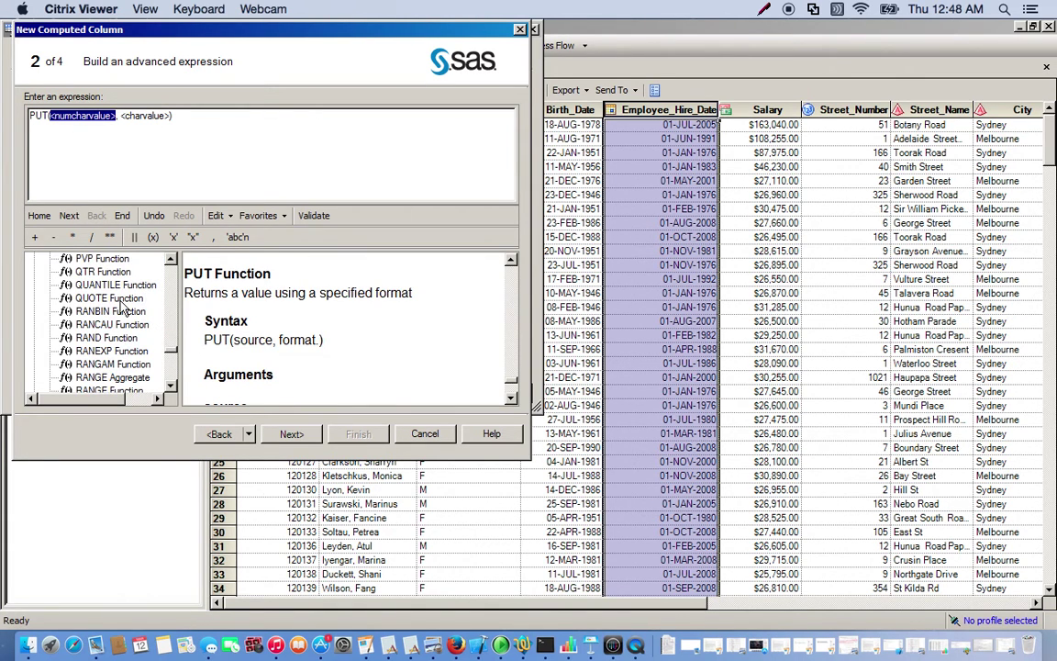
{"action": "scroll", "coordinate": [169, 374], "scroll_direction": "down", "scroll_amount": 6}
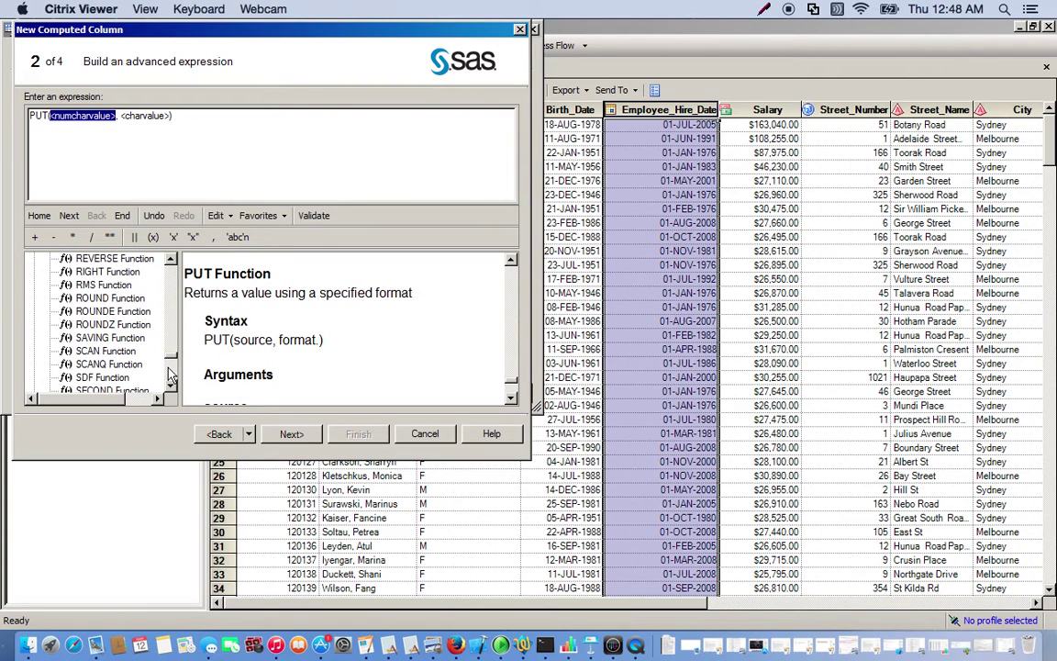
{"action": "scroll", "coordinate": [169, 375], "scroll_direction": "down", "scroll_amount": 15}
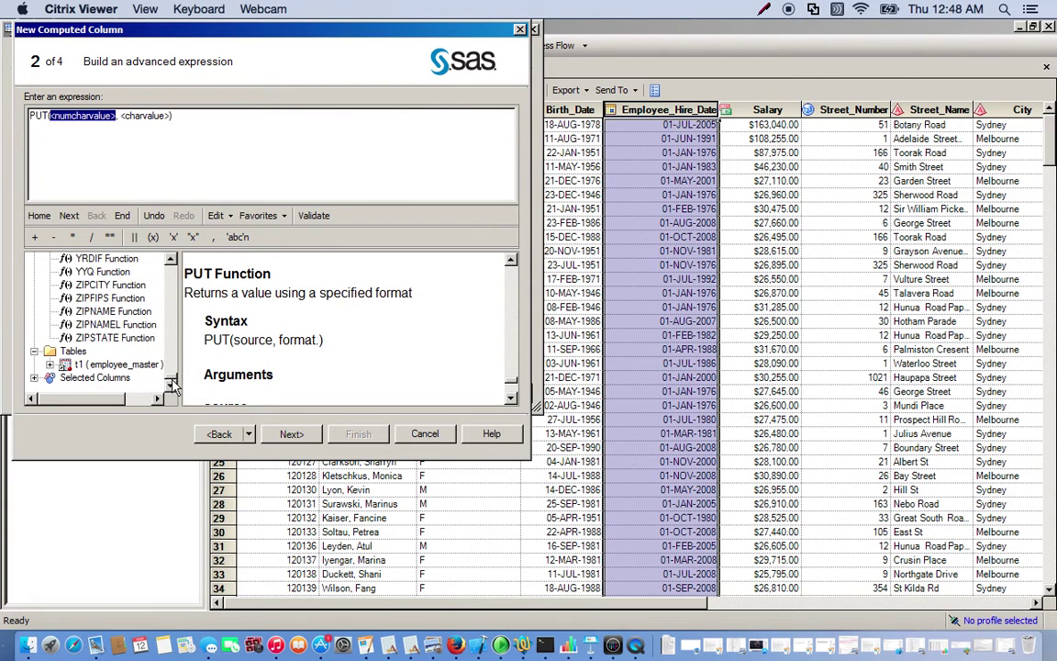
{"action": "left_click", "coordinate": [49, 364]}
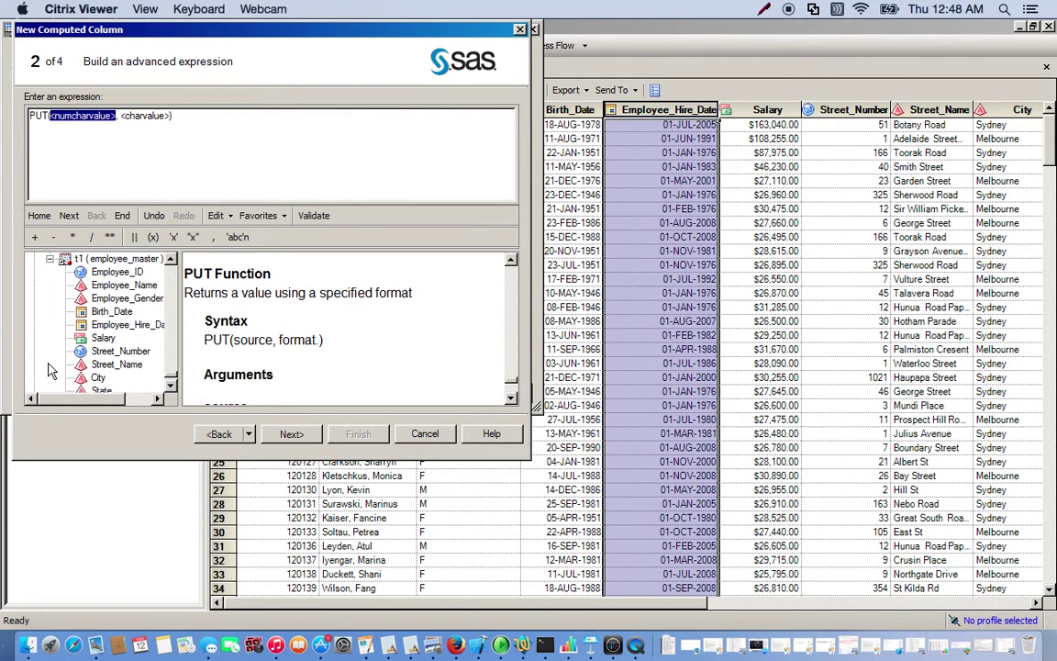
{"action": "double_click", "coordinate": [103, 338]}
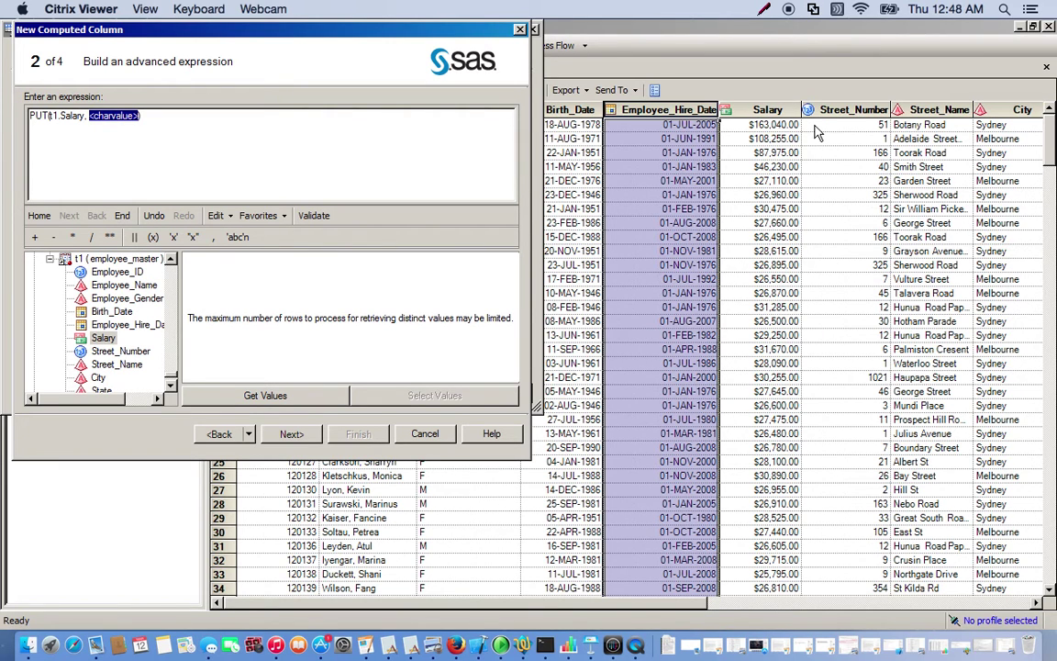
{"action": "type", "text": "doll"}
{"action": "type", "text": "ar"}
{"action": "type", "text": "11)"}
{"action": "type", "text": "."}
{"action": "type", "text": "2"}
Name the computed column New_Salary, finish the wizard and close the computed columns list
{"action": "left_click", "coordinate": [292, 434]}
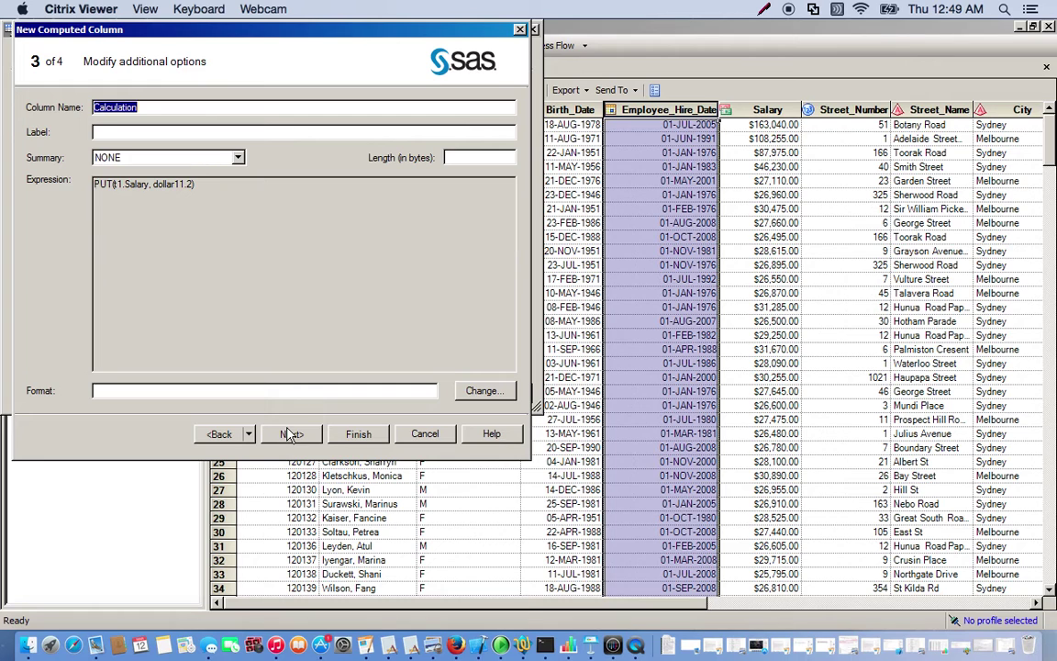
{"action": "type", "text": "New_Salary"}
{"action": "left_click", "coordinate": [292, 435]}
{"action": "left_click", "coordinate": [347, 434]}
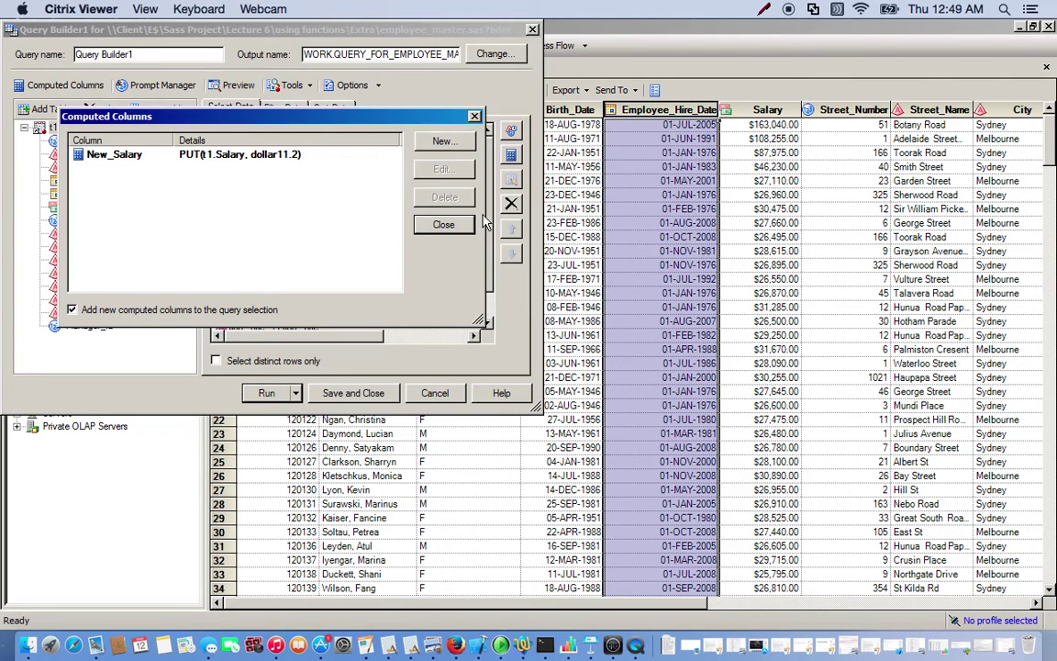
{"action": "left_click", "coordinate": [444, 225]}
{"action": "left_click", "coordinate": [265, 392]}
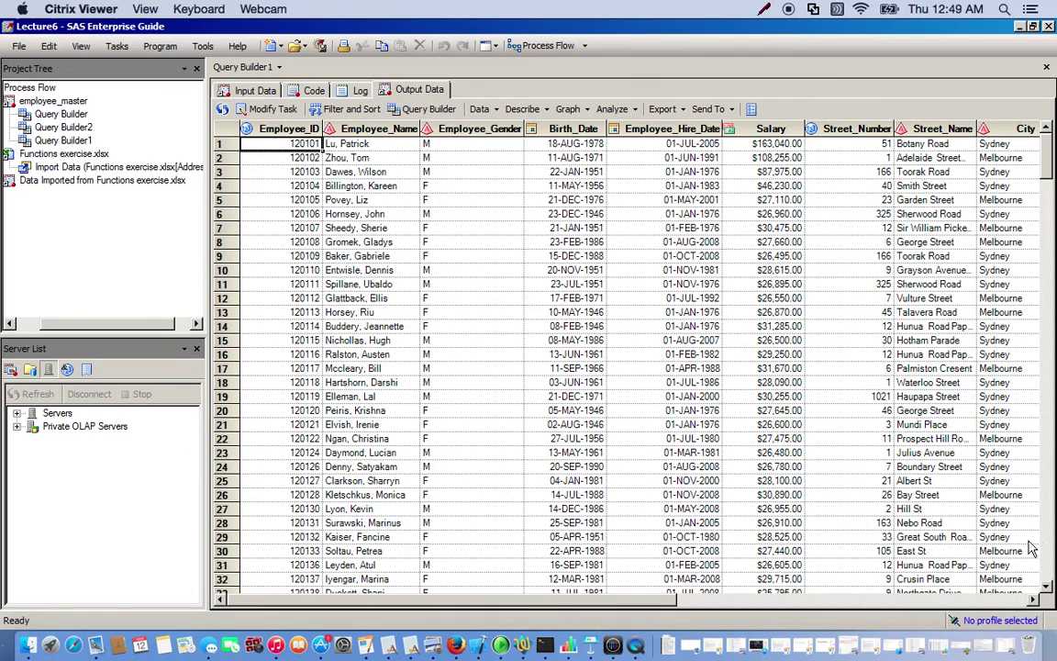
{"action": "left_click", "coordinate": [964, 599]}
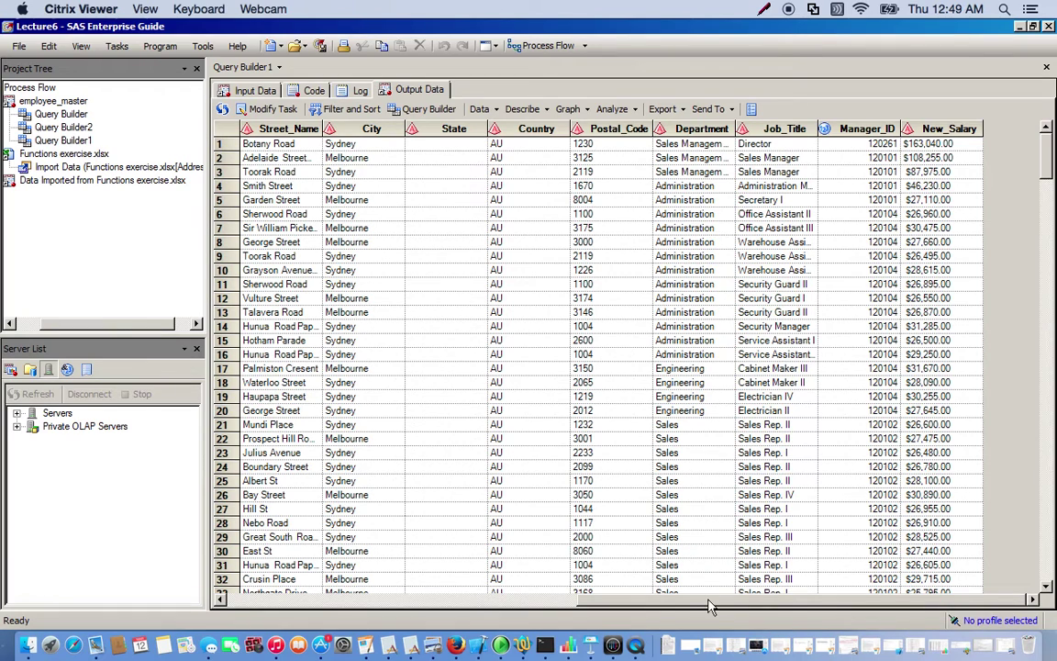
{"action": "left_click_drag", "start_coordinate": [708, 605], "coordinate": [672, 603]}
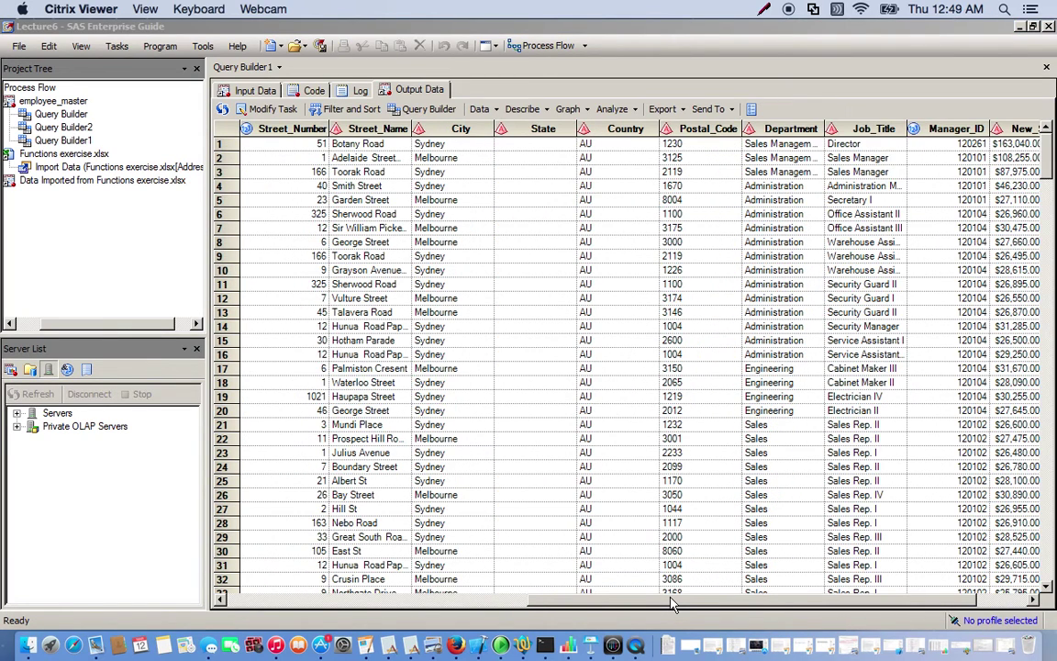
{"action": "left_click_drag", "start_coordinate": [672, 603], "coordinate": [641, 603]}
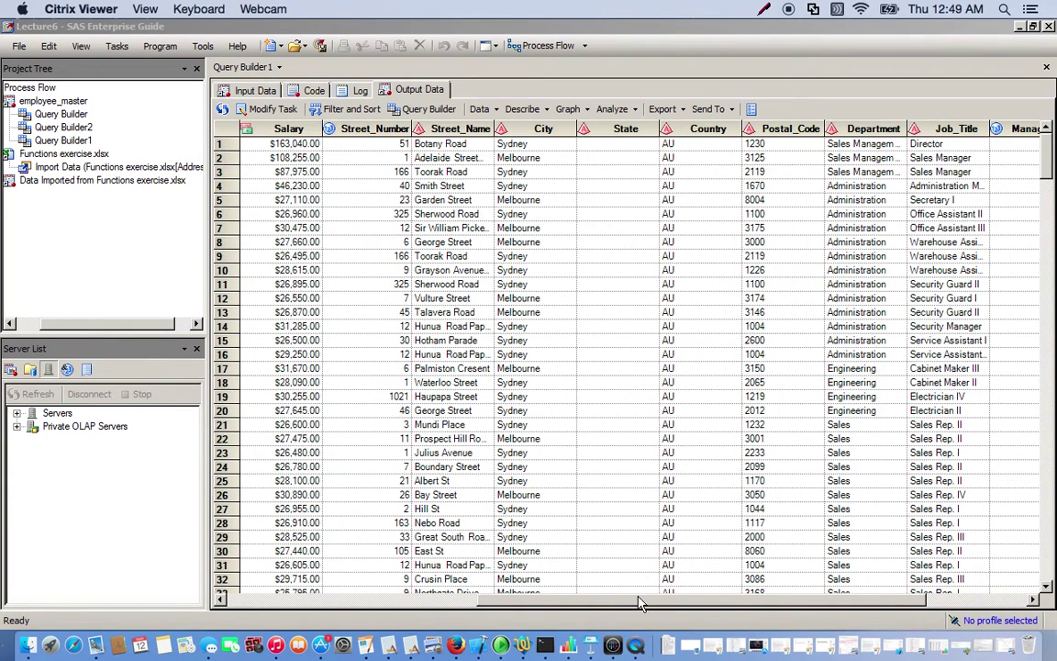
{"action": "left_click", "coordinate": [272, 110]}
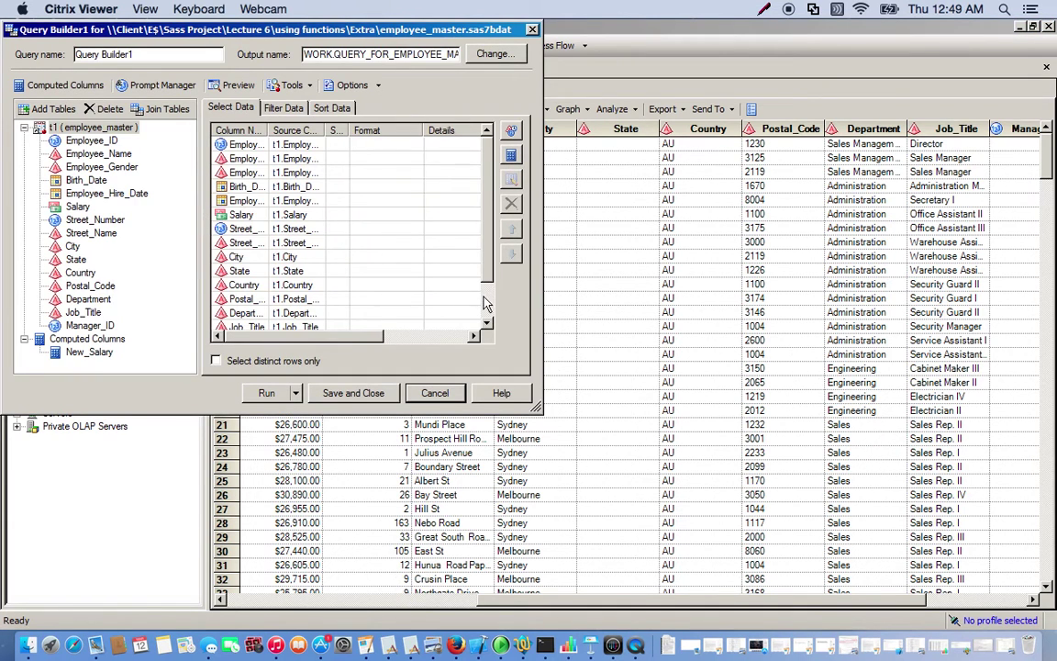
Move New_Salary right after Salary and rerun the query, replacing the earlier results
{"action": "scroll", "coordinate": [408, 317], "scroll_direction": "down", "scroll_amount": 1}
{"action": "left_click", "coordinate": [263, 315]}
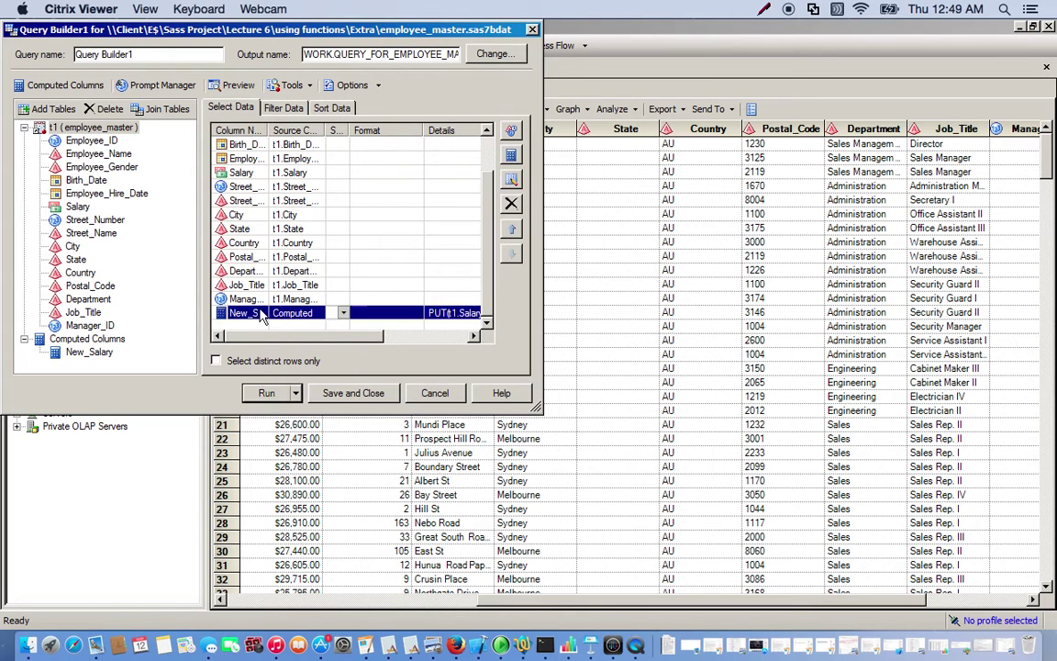
{"action": "left_click_drag", "start_coordinate": [263, 315], "coordinate": [241, 179]}
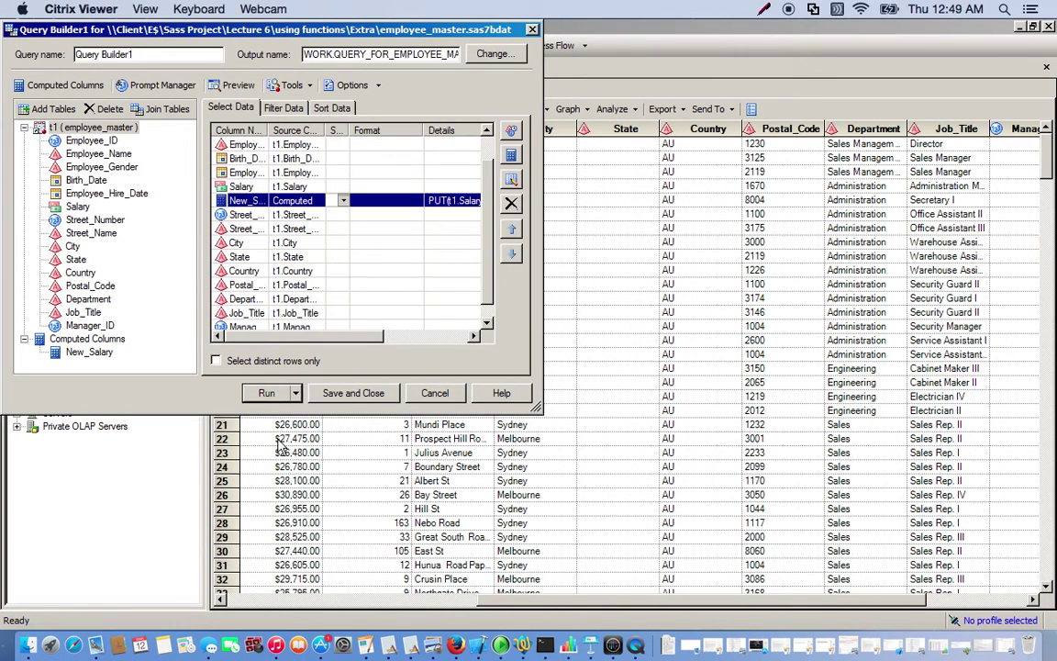
{"action": "left_click", "coordinate": [280, 398]}
{"action": "left_click", "coordinate": [521, 393]}
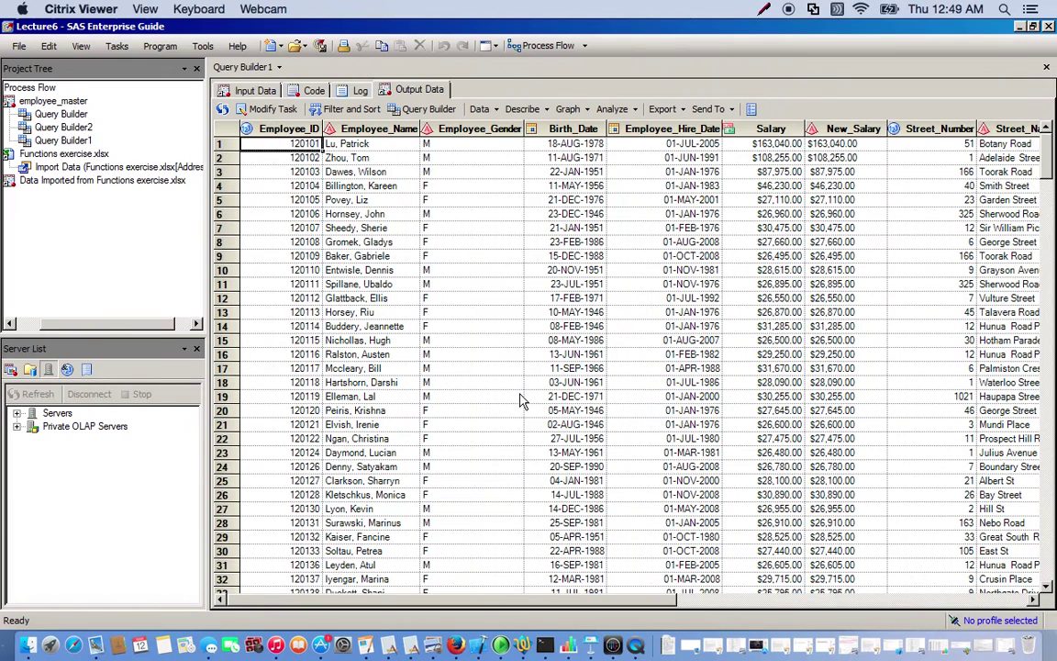
Compare the Salary and New_Salary columns in the output, then reopen the query for editing
{"action": "left_click", "coordinate": [760, 130]}
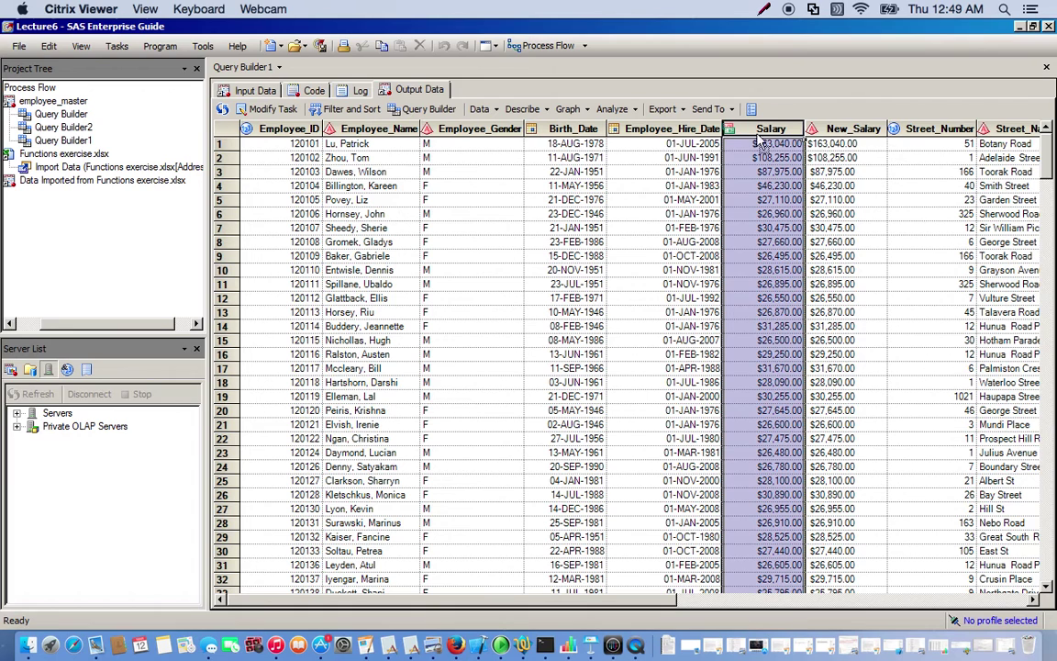
{"action": "left_click", "coordinate": [829, 128]}
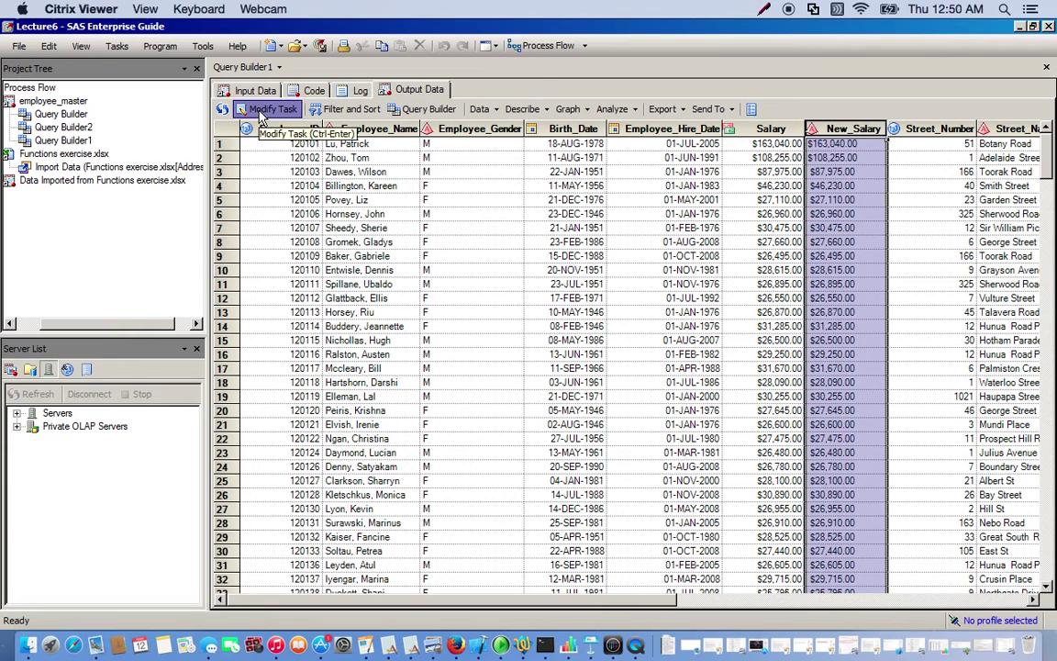
{"action": "left_click", "coordinate": [261, 112]}
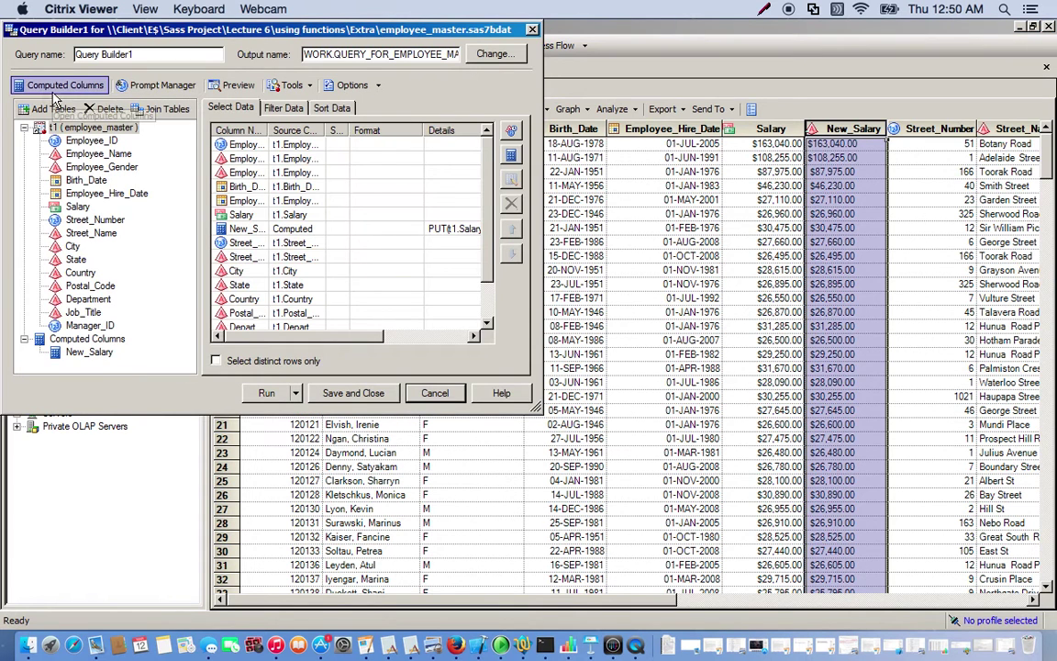
Start a new computed column using an advanced expression
{"action": "left_click", "coordinate": [55, 87]}
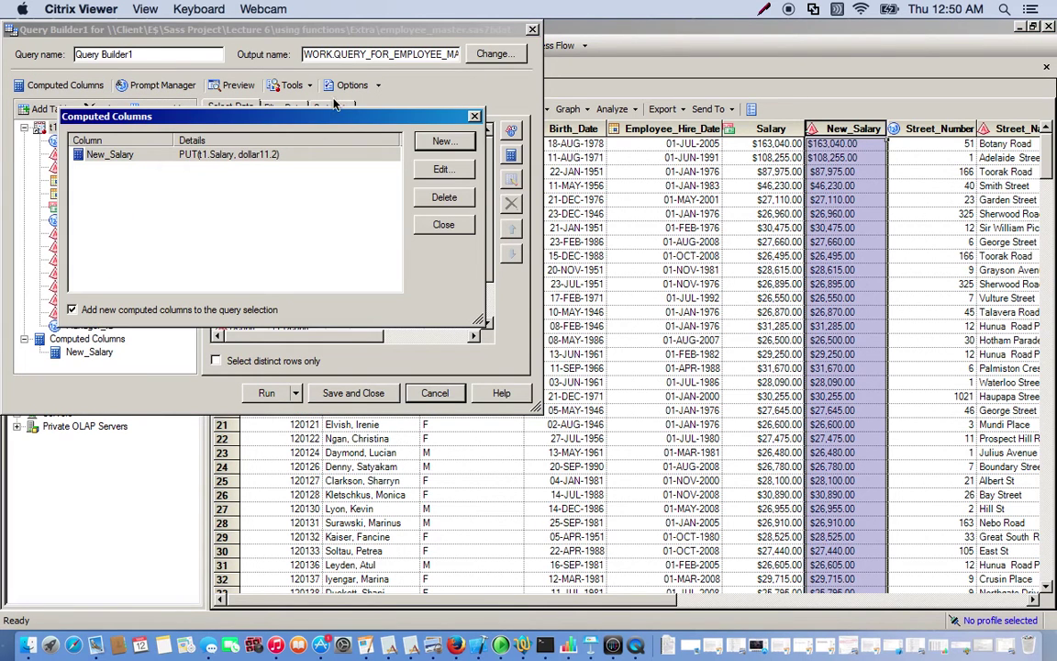
{"action": "left_click", "coordinate": [443, 142]}
{"action": "left_click", "coordinate": [51, 143]}
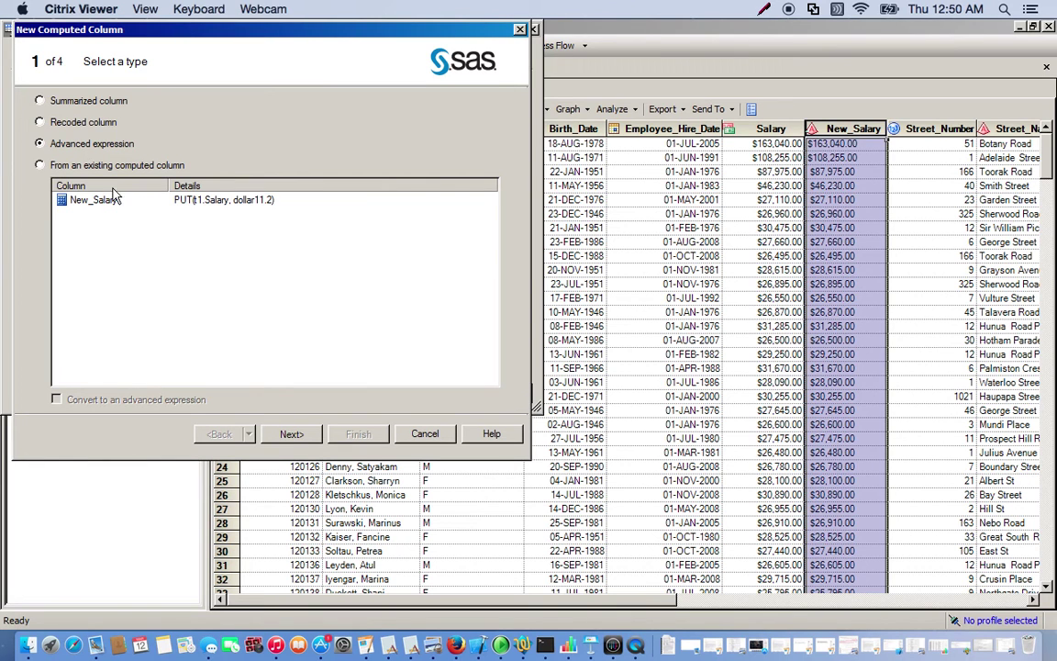
{"action": "left_click", "coordinate": [290, 435]}
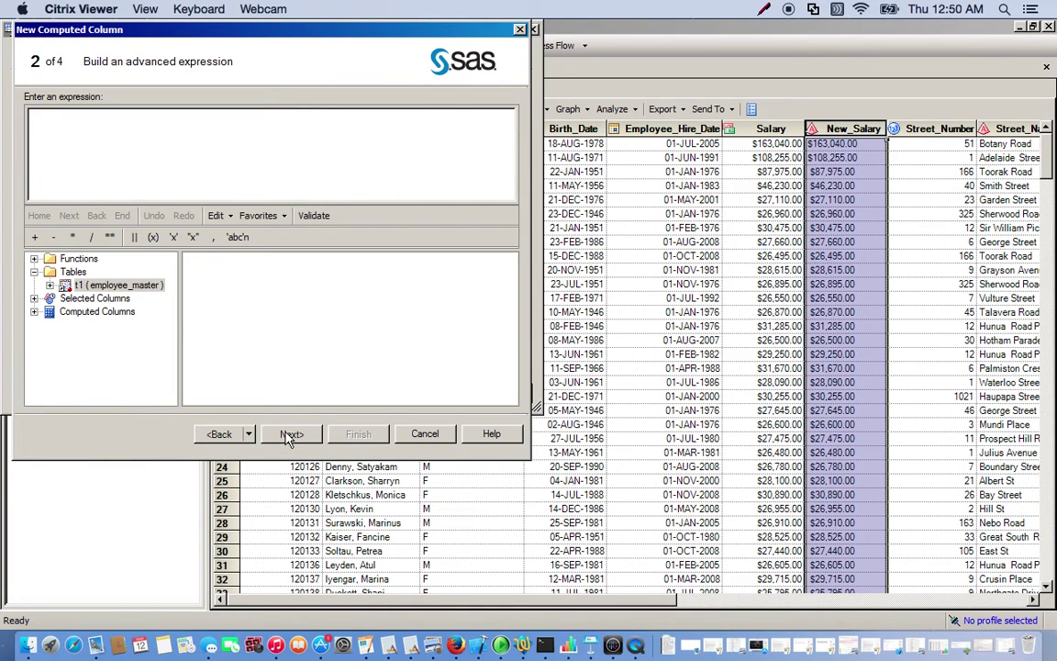
Find the PUT function in the function list and insert it into the expression
{"action": "left_click", "coordinate": [34, 260]}
{"action": "left_click", "coordinate": [87, 311]}
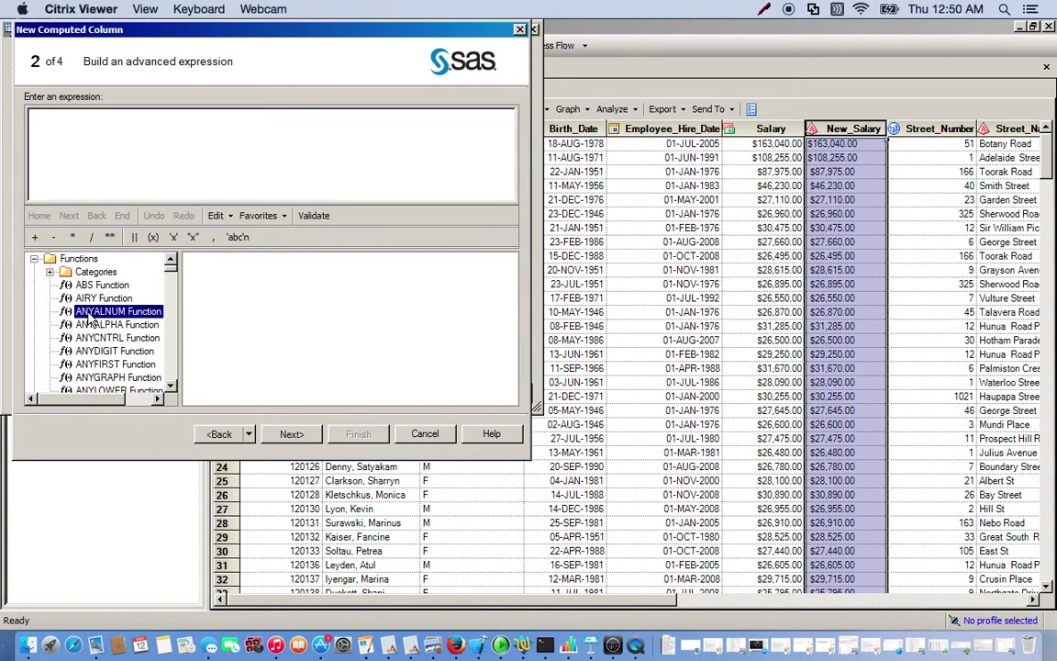
{"action": "scroll", "coordinate": [89, 320], "scroll_direction": "down", "scroll_amount": 10}
{"action": "scroll", "coordinate": [89, 320], "scroll_direction": "down", "scroll_amount": 20}
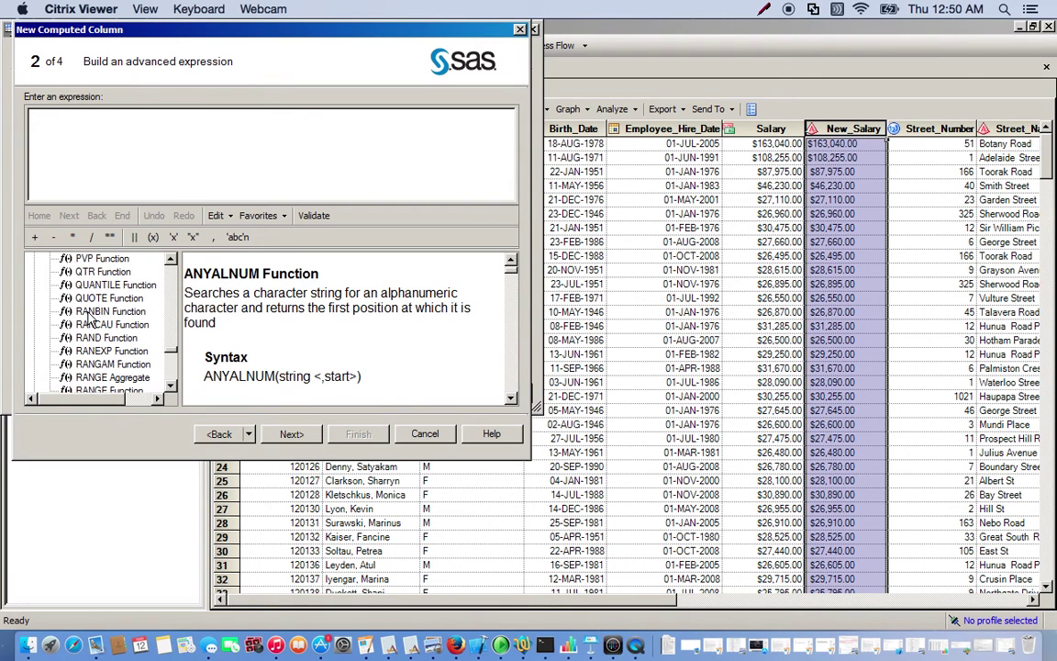
{"action": "key", "text": "p"}
{"action": "scroll", "coordinate": [89, 315], "scroll_direction": "down", "scroll_amount": 8}
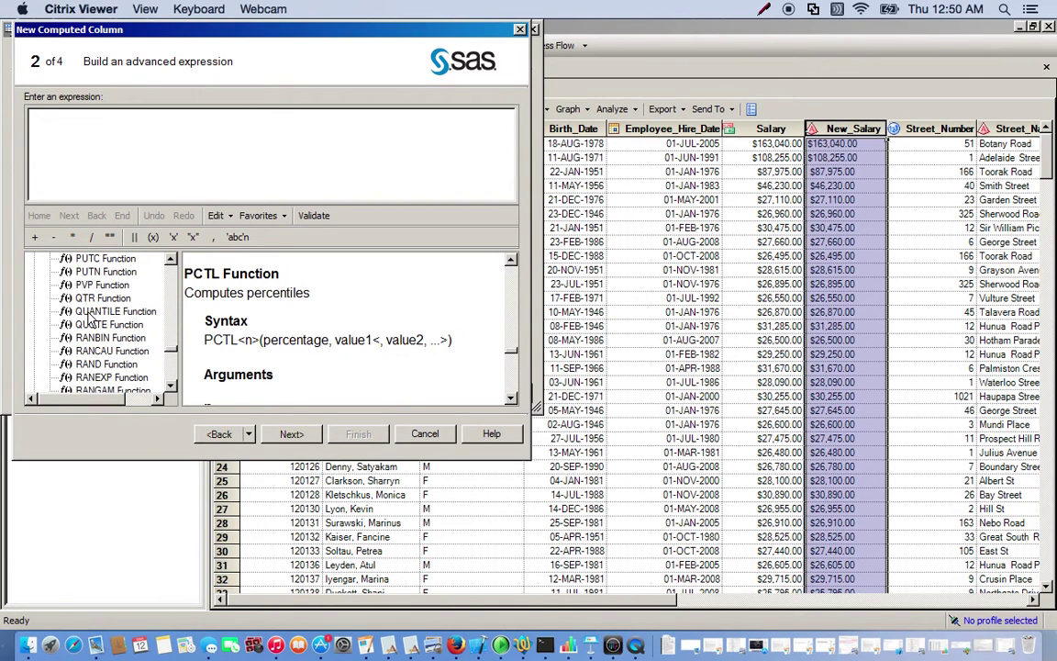
{"action": "scroll", "coordinate": [114, 290], "scroll_direction": "up", "scroll_amount": 1}
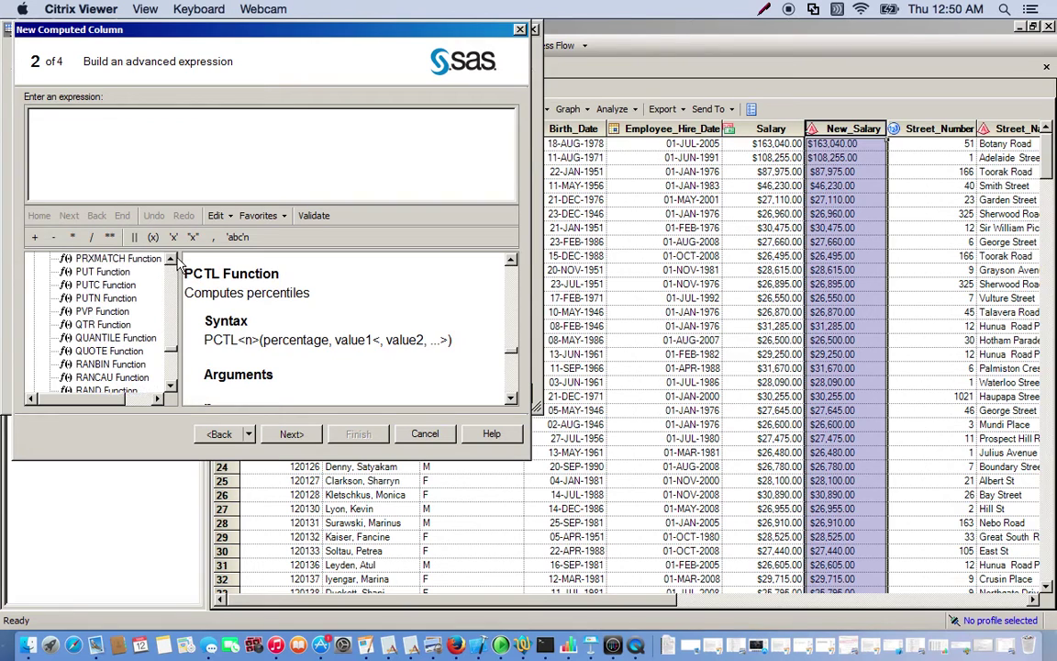
{"action": "left_click", "coordinate": [115, 273]}
{"action": "double_click", "coordinate": [114, 272]}
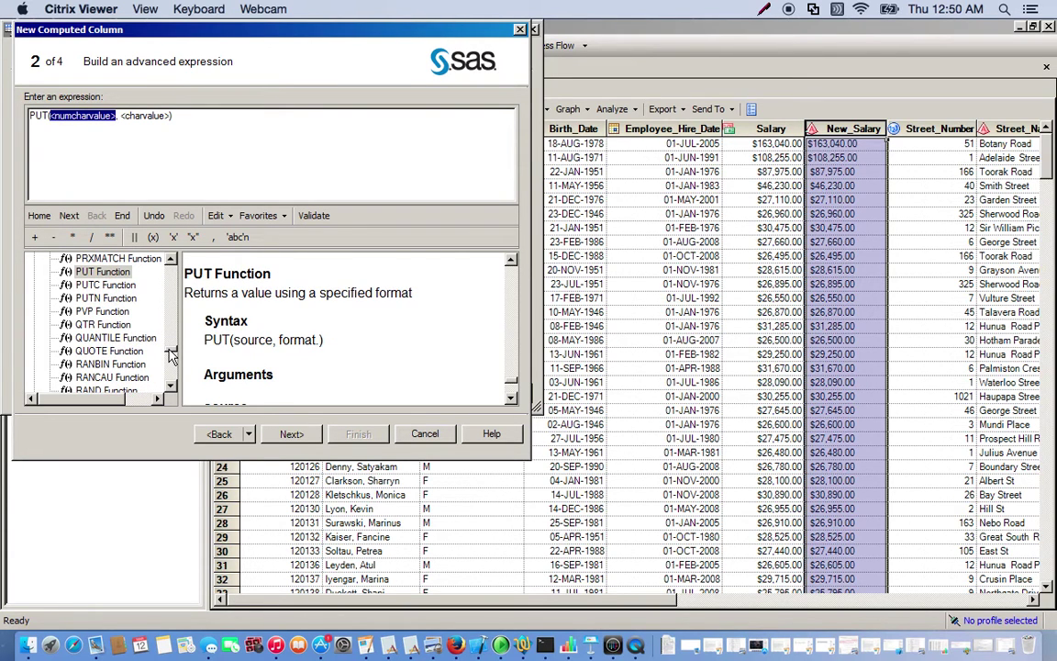
Fill in the PUT arguments with t1.Street_Number and the 4. format
{"action": "left_click_drag", "start_coordinate": [171, 356], "coordinate": [187, 404]}
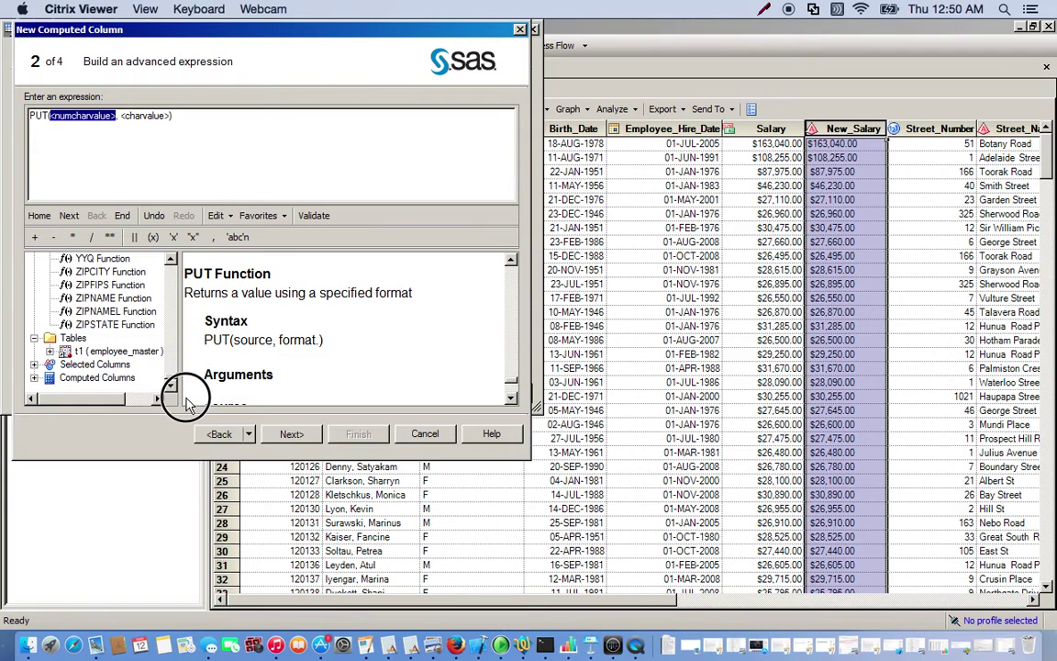
{"action": "left_click", "coordinate": [50, 351]}
{"action": "double_click", "coordinate": [115, 351]}
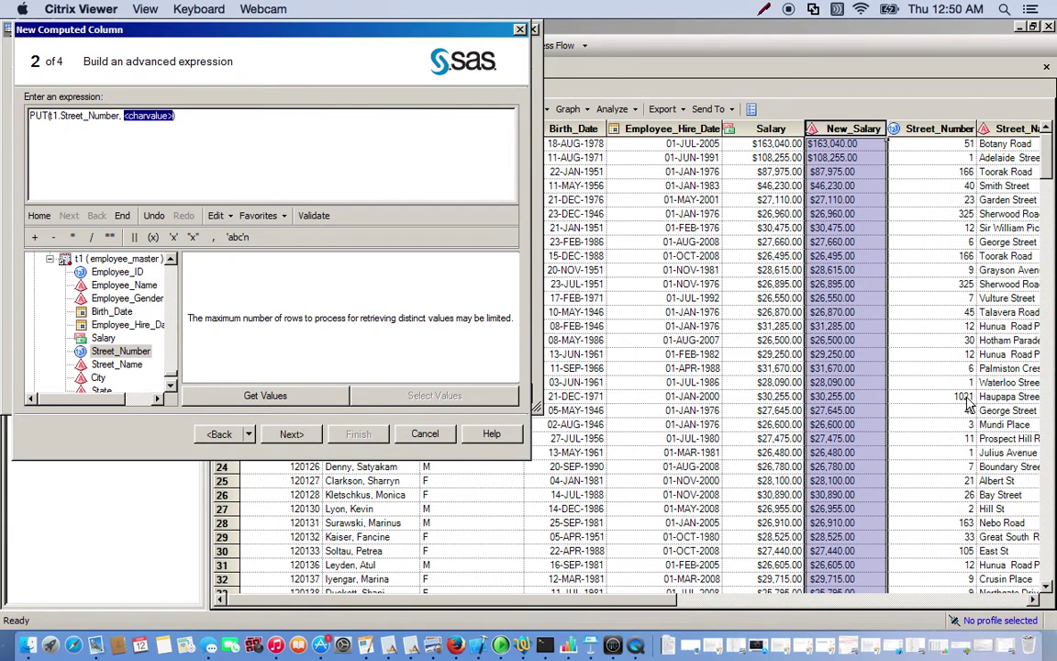
{"action": "type", "text": "4."}
Name the column New_StreetNumber and finish the wizard
{"action": "left_click", "coordinate": [291, 435]}
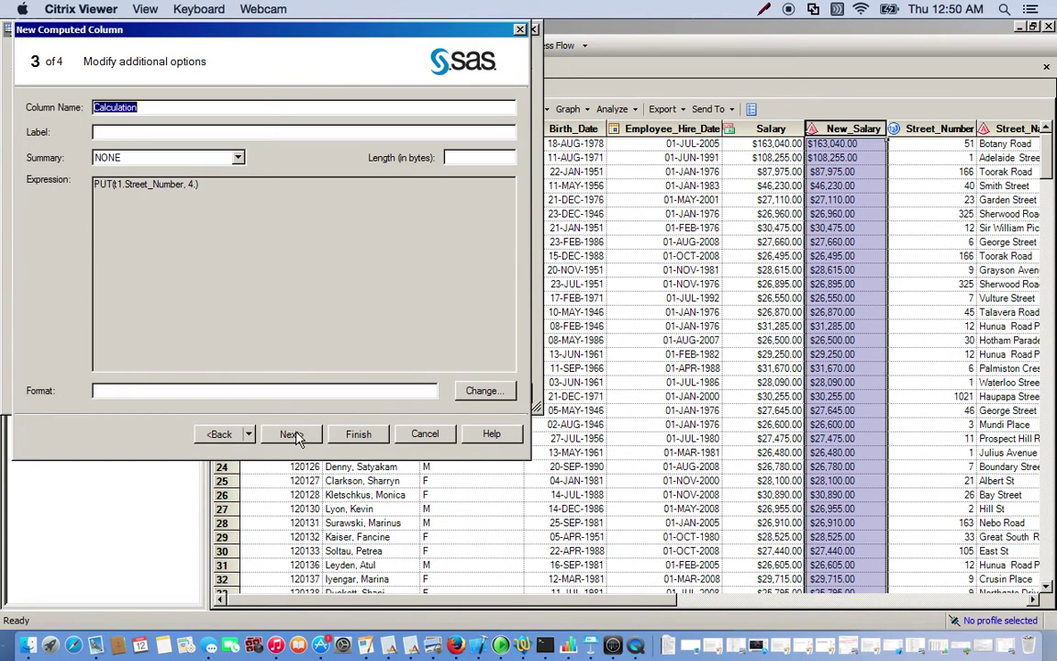
{"action": "type", "text": "New_Stree"}
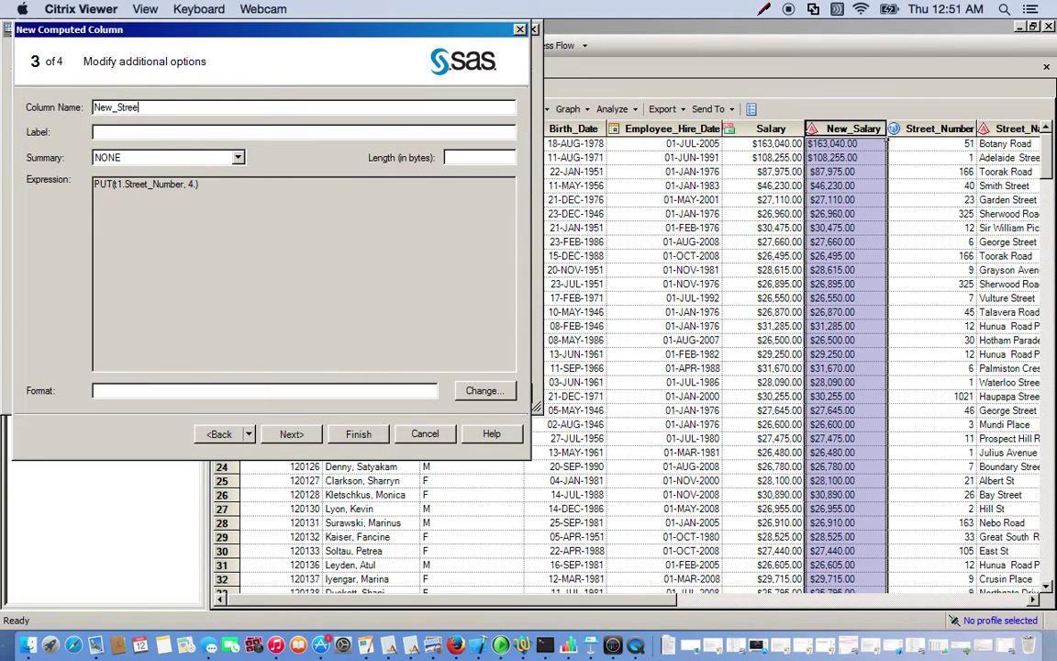
{"action": "type", "text": "tN"}
{"action": "key", "text": "BackSpace"}
{"action": "key", "text": "BackSpace"}
{"action": "type", "text": "tNumber"}
{"action": "left_click", "coordinate": [291, 435]}
{"action": "left_click", "coordinate": [358, 435]}
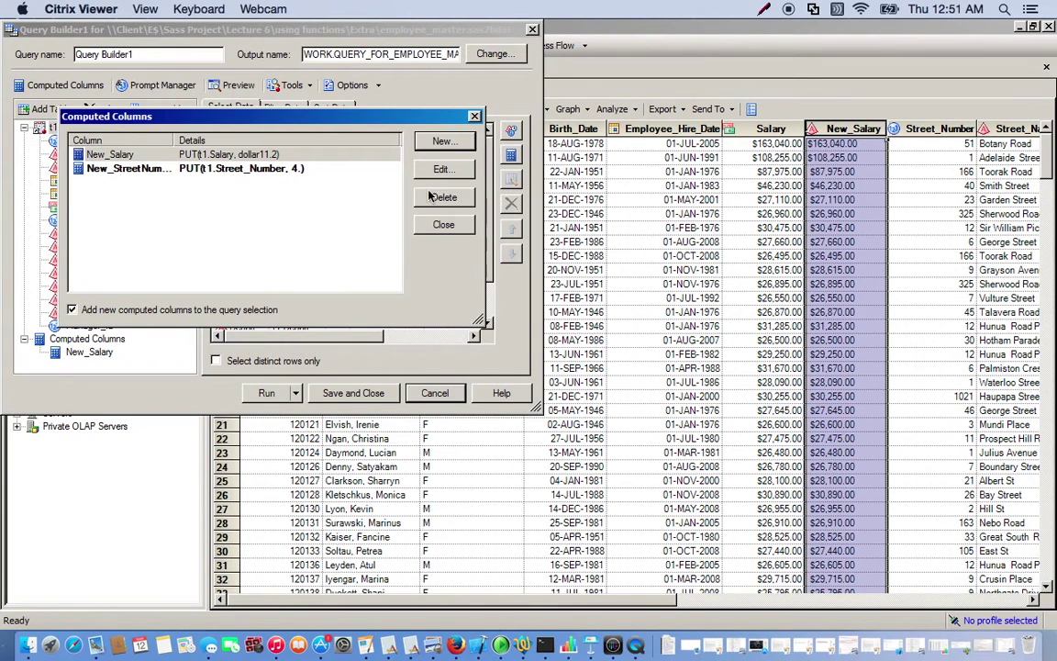
Start a new advanced-expression computed column reading PUT(t1.Employee_ID,6.)
{"action": "left_click", "coordinate": [440, 144]}
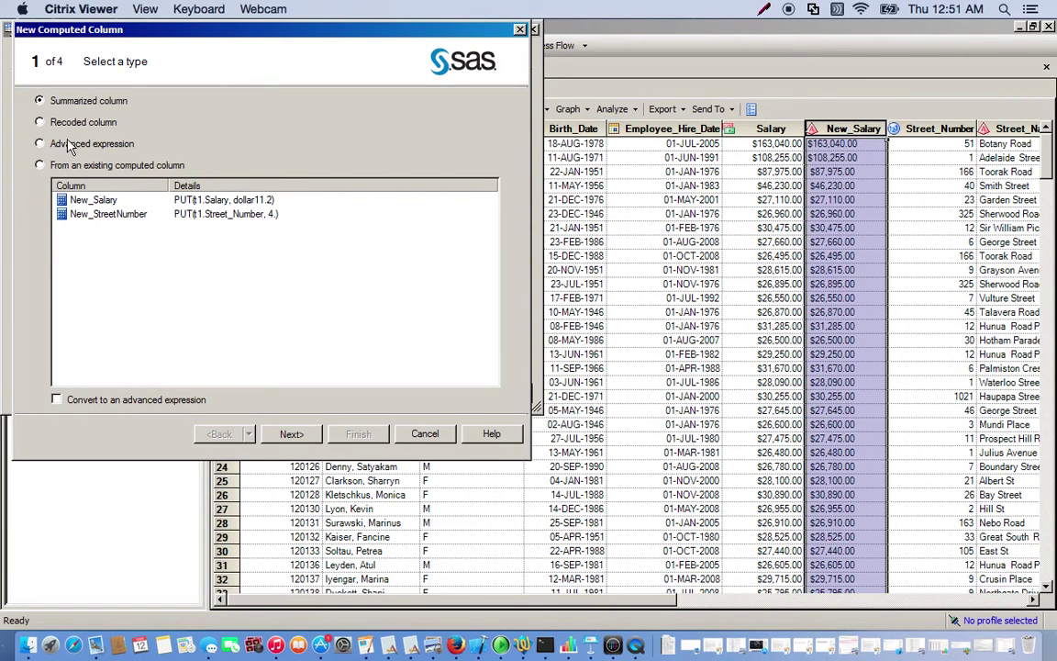
{"action": "left_click", "coordinate": [39, 144]}
{"action": "left_click", "coordinate": [291, 434]}
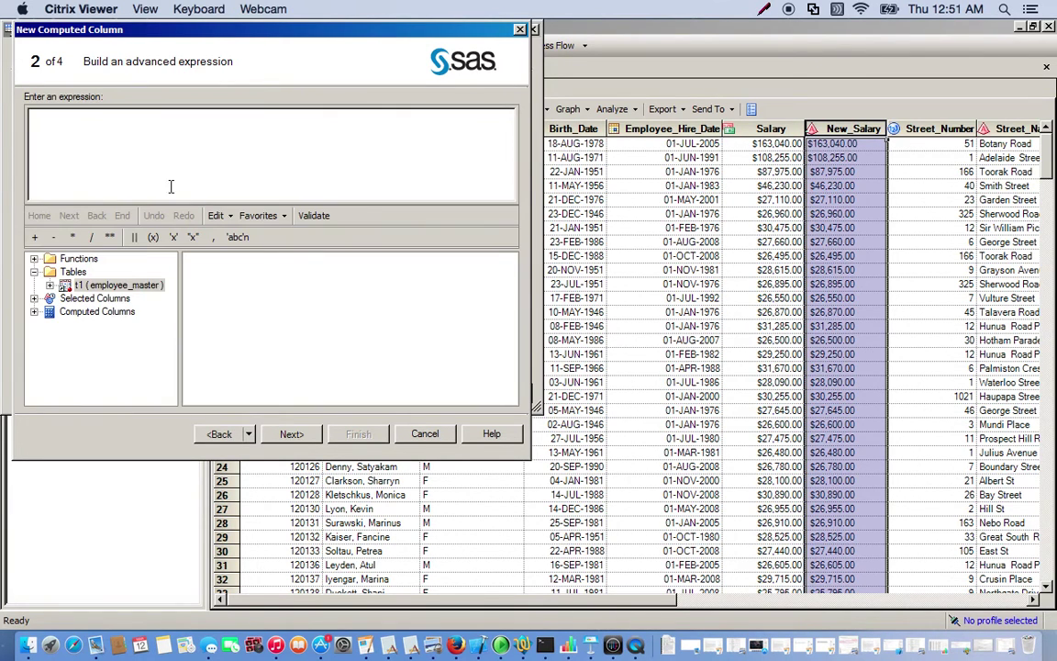
{"action": "type", "text": "PUT("}
{"action": "left_click", "coordinate": [34, 299]}
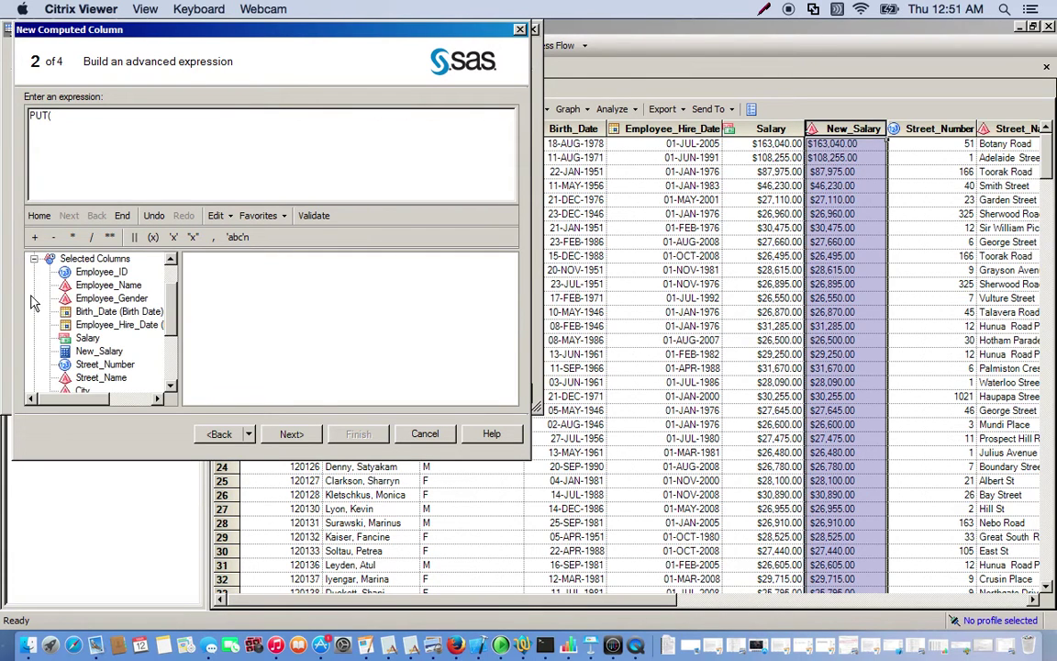
{"action": "double_click", "coordinate": [99, 274]}
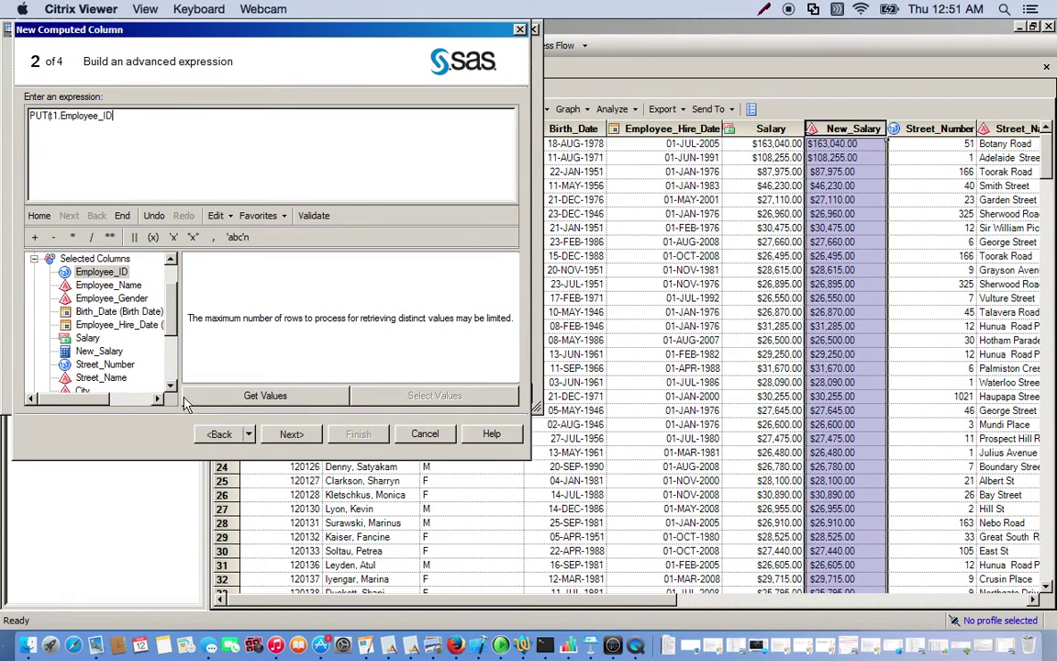
{"action": "type", "text": ",6.)"}
Name the column New_ID, finish the wizard and close the computed columns list
{"action": "left_click", "coordinate": [290, 434]}
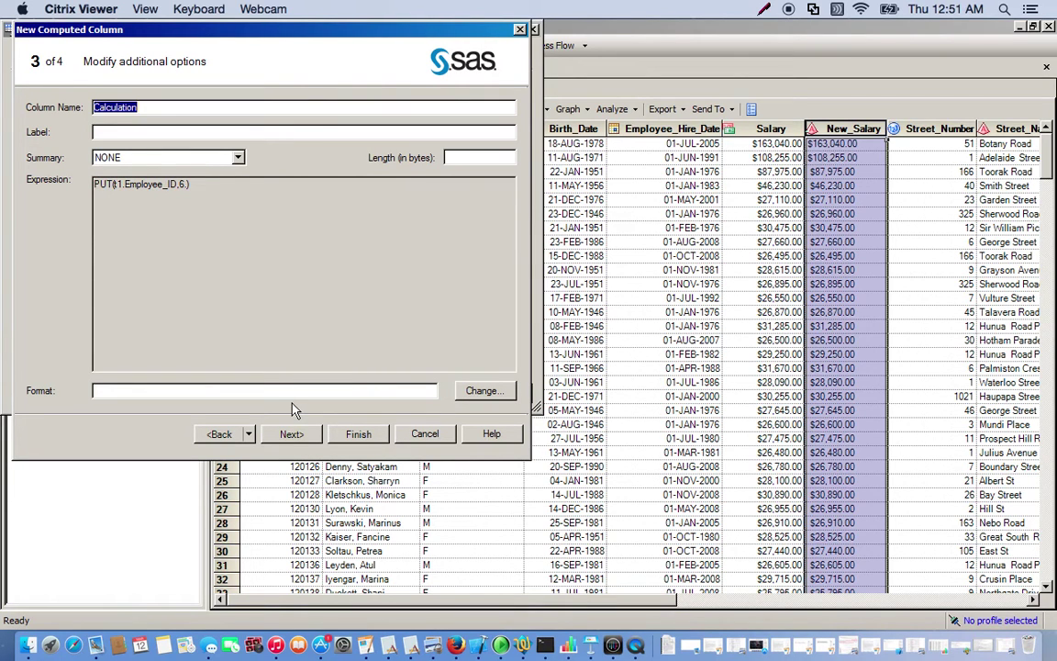
{"action": "type", "text": "New_ID"}
{"action": "left_click", "coordinate": [289, 434]}
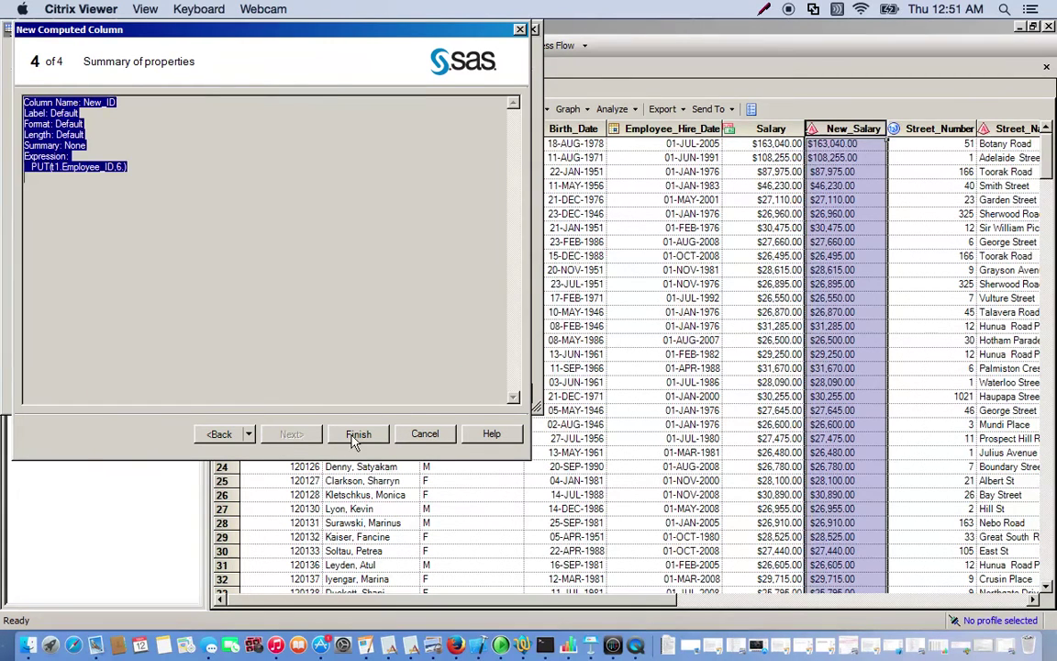
{"action": "left_click", "coordinate": [358, 434]}
{"action": "left_click", "coordinate": [443, 225]}
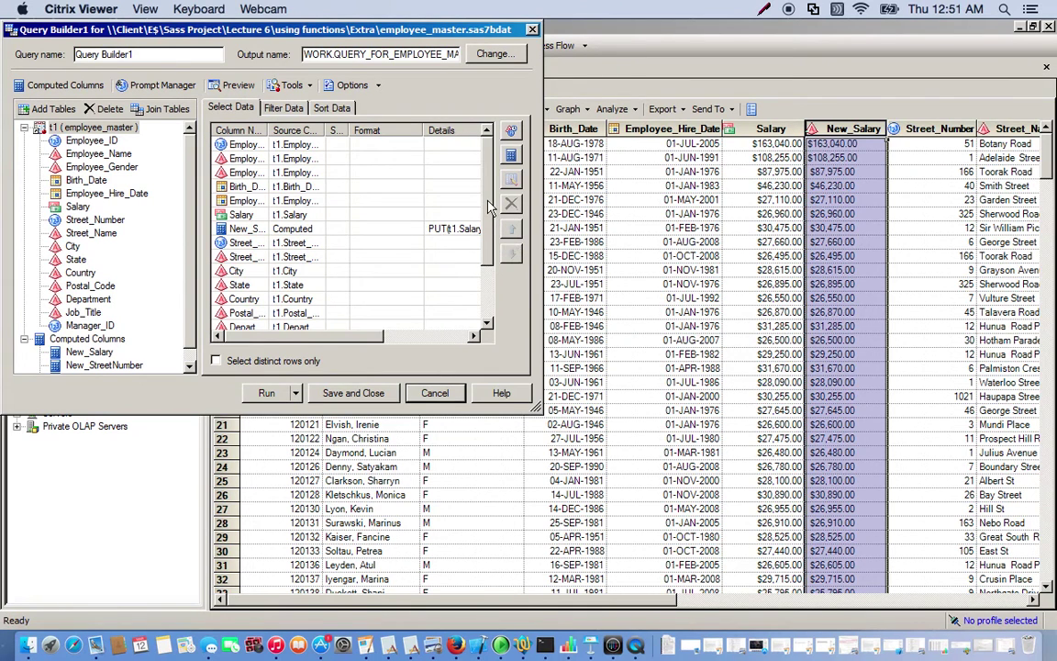
Move New_ID directly under Employee_ID in Select Data
{"action": "scroll", "coordinate": [437, 240], "scroll_direction": "down", "scroll_amount": 2}
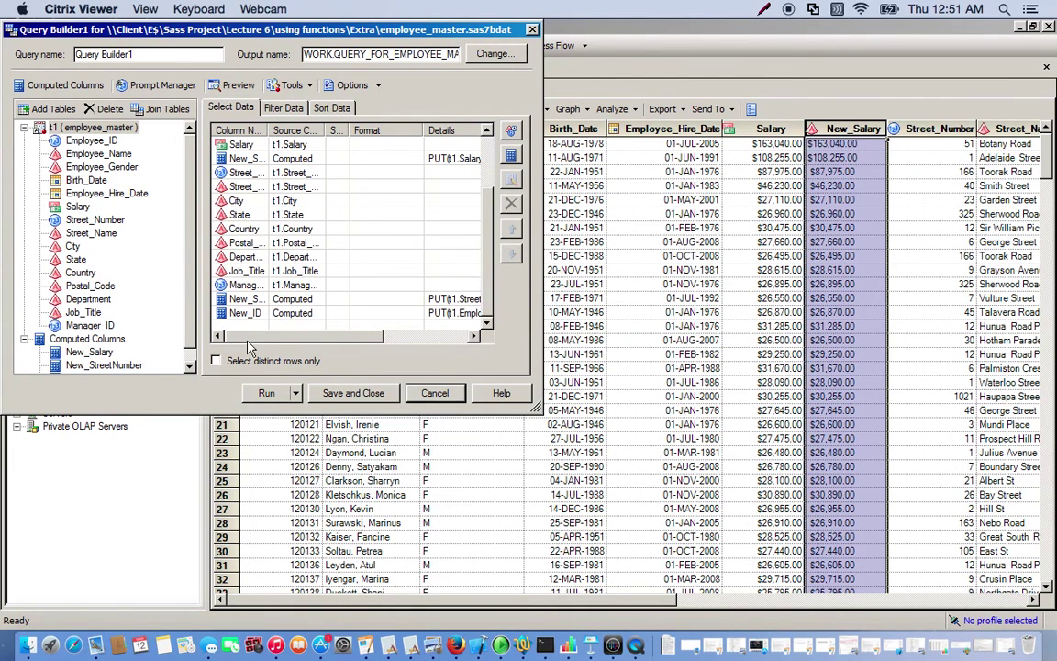
{"action": "left_click_drag", "start_coordinate": [246, 315], "coordinate": [335, 161]}
{"action": "scroll", "coordinate": [492, 133], "scroll_direction": "up", "scroll_amount": 4}
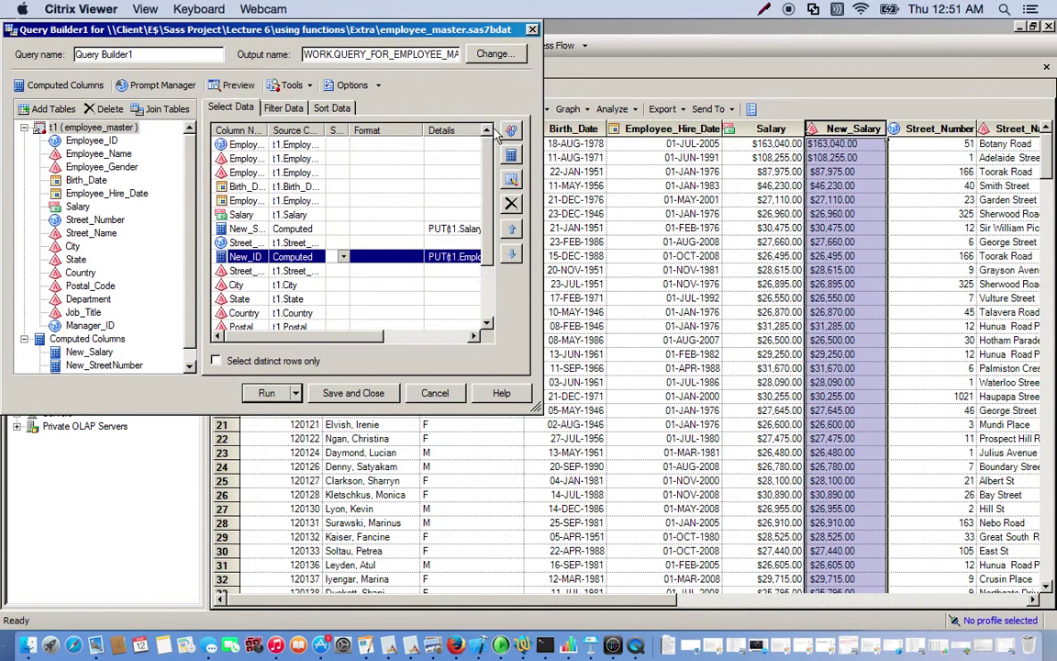
{"action": "left_click", "coordinate": [267, 194]}
{"action": "left_click_drag", "start_coordinate": [268, 195], "coordinate": [248, 152]}
Place New_StreetNumber after Street_Number and rerun the query, replacing the previous results
{"action": "scroll", "coordinate": [430, 208], "scroll_direction": "down", "scroll_amount": 3}
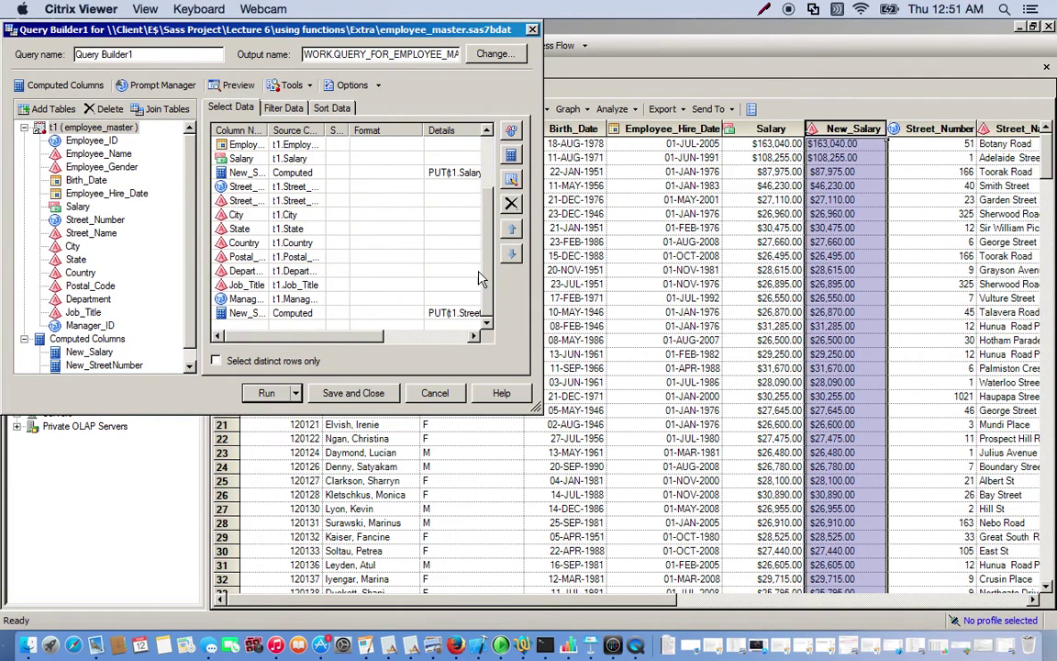
{"action": "left_click", "coordinate": [238, 313]}
{"action": "left_click_drag", "start_coordinate": [239, 314], "coordinate": [232, 209]}
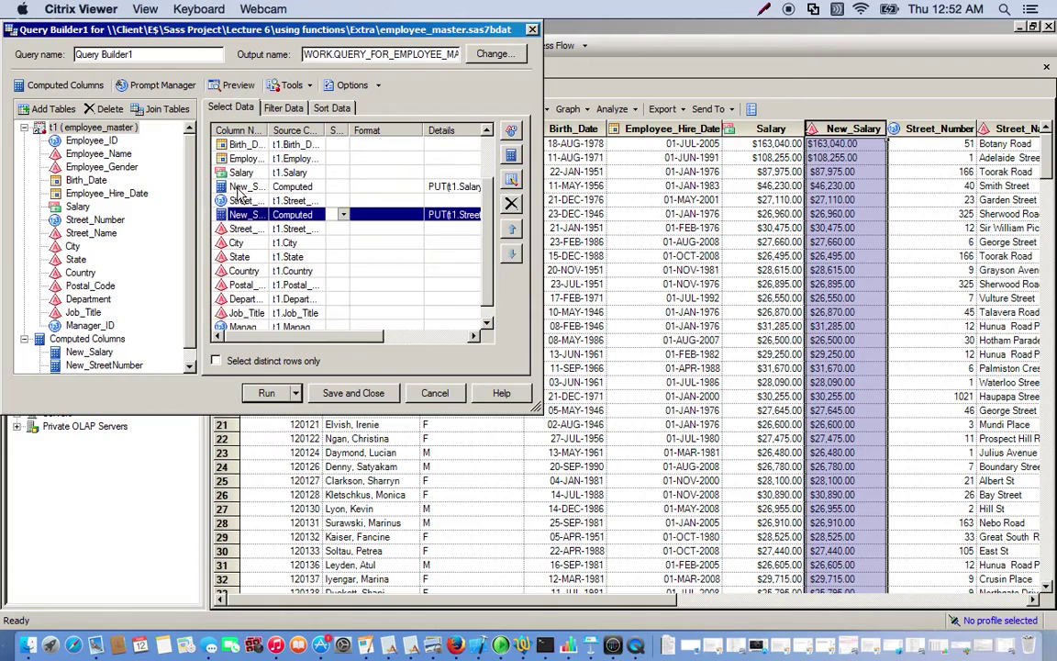
{"action": "left_click", "coordinate": [268, 394]}
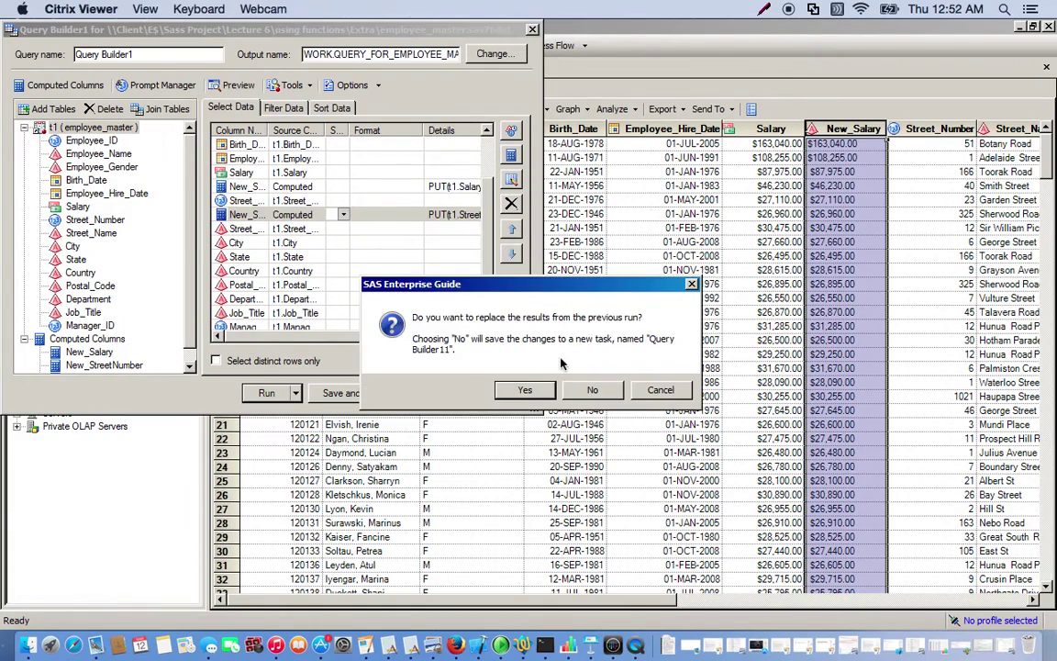
{"action": "left_click", "coordinate": [525, 389]}
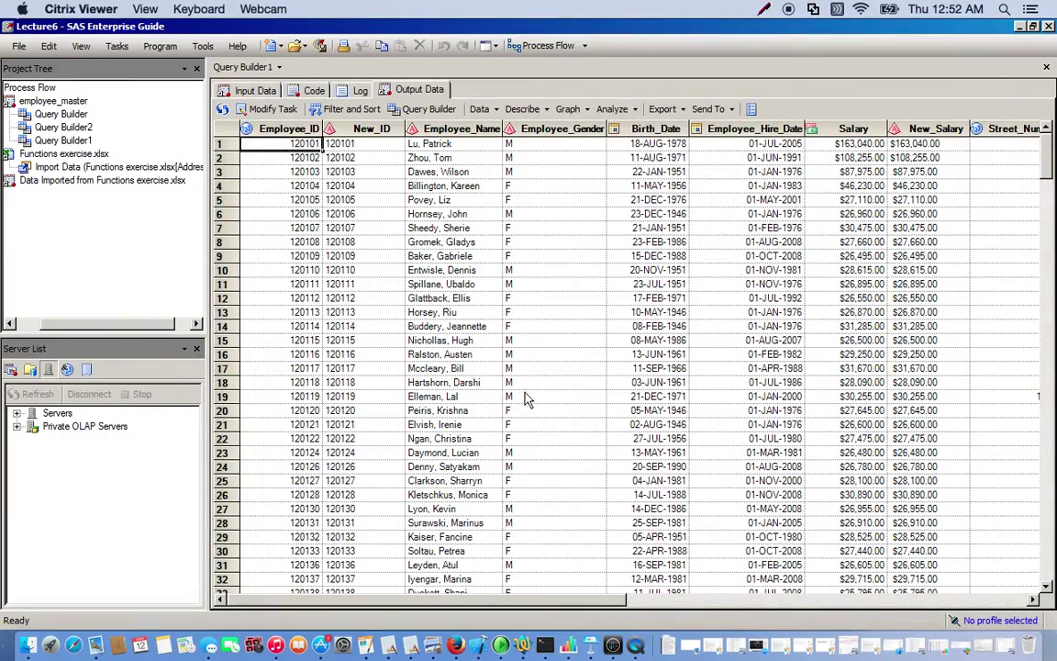
{"action": "left_click", "coordinate": [270, 131]}
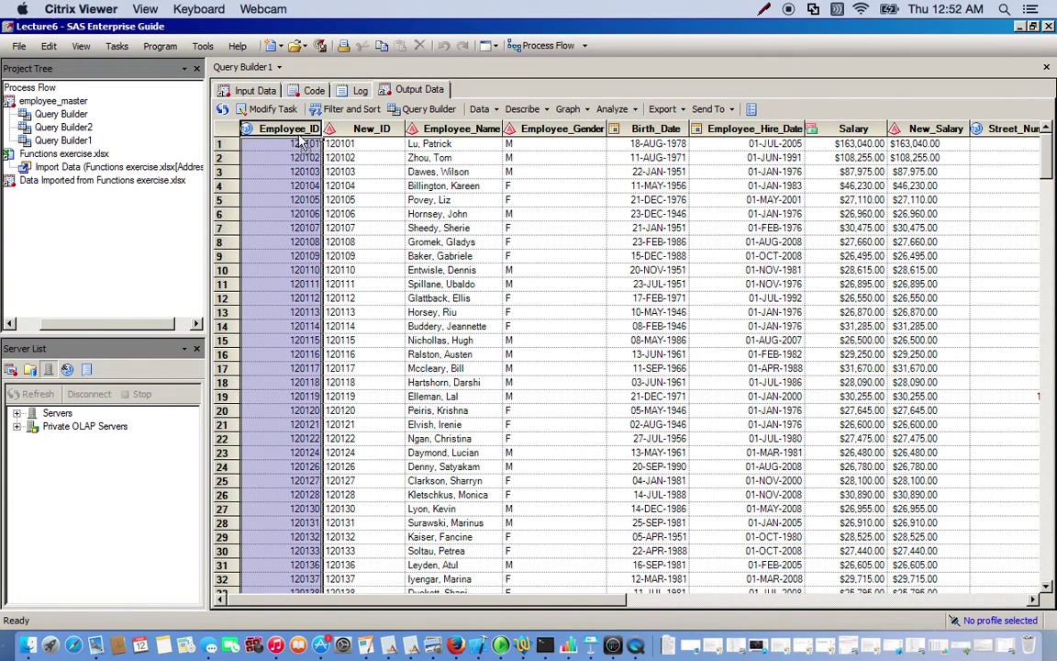
{"action": "left_click", "coordinate": [354, 129]}
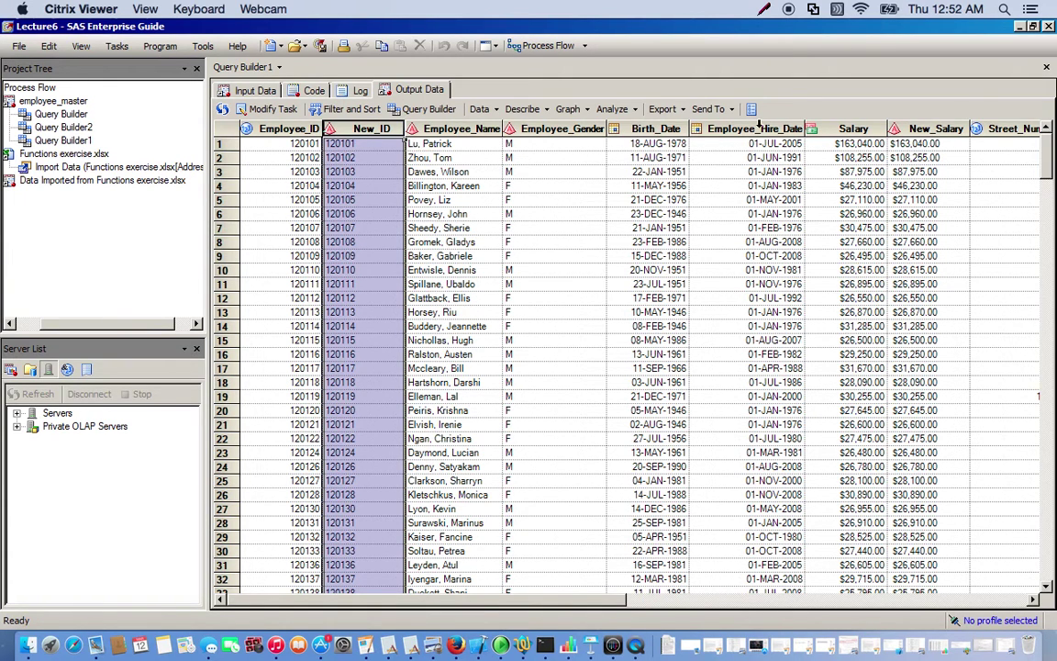
{"action": "left_click", "coordinate": [1033, 599]}
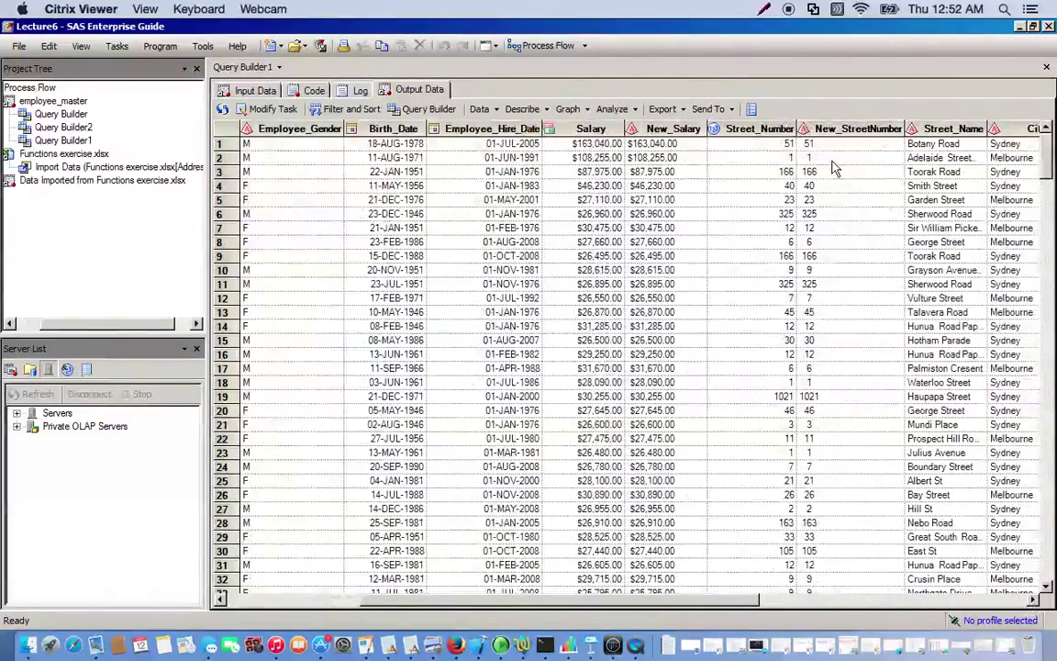
{"action": "left_click", "coordinate": [760, 130]}
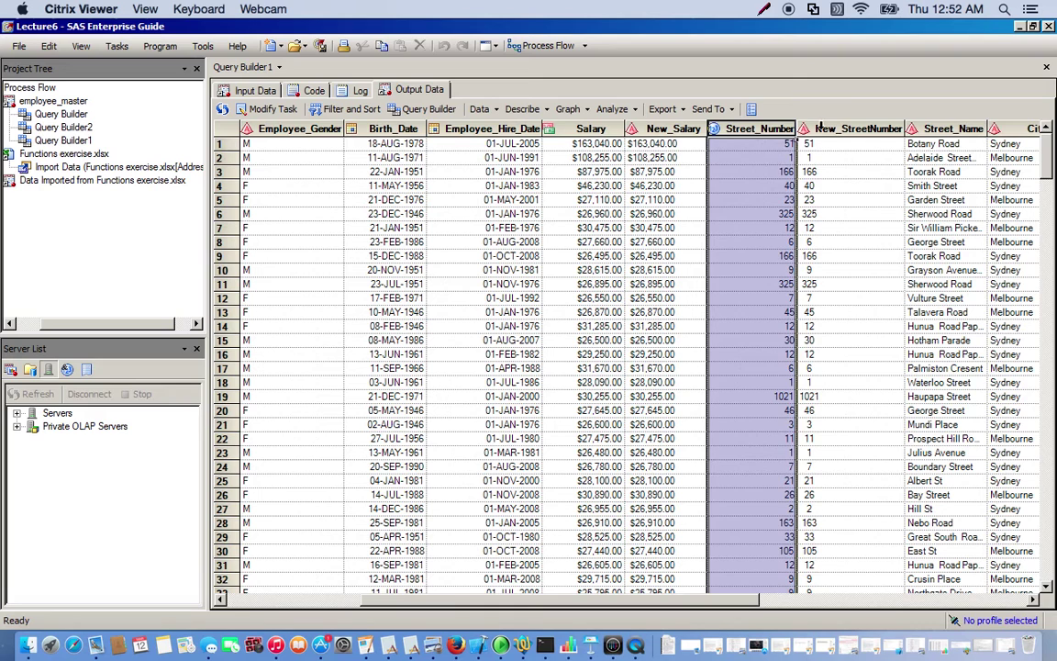
{"action": "left_click", "coordinate": [843, 128]}
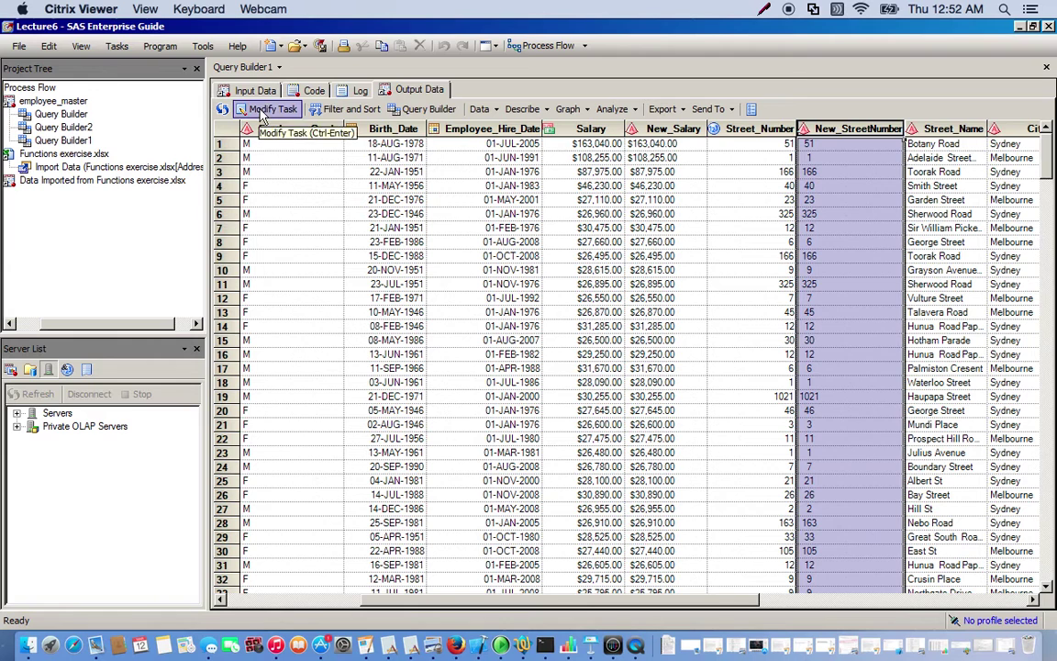
{"action": "left_click", "coordinate": [470, 130]}
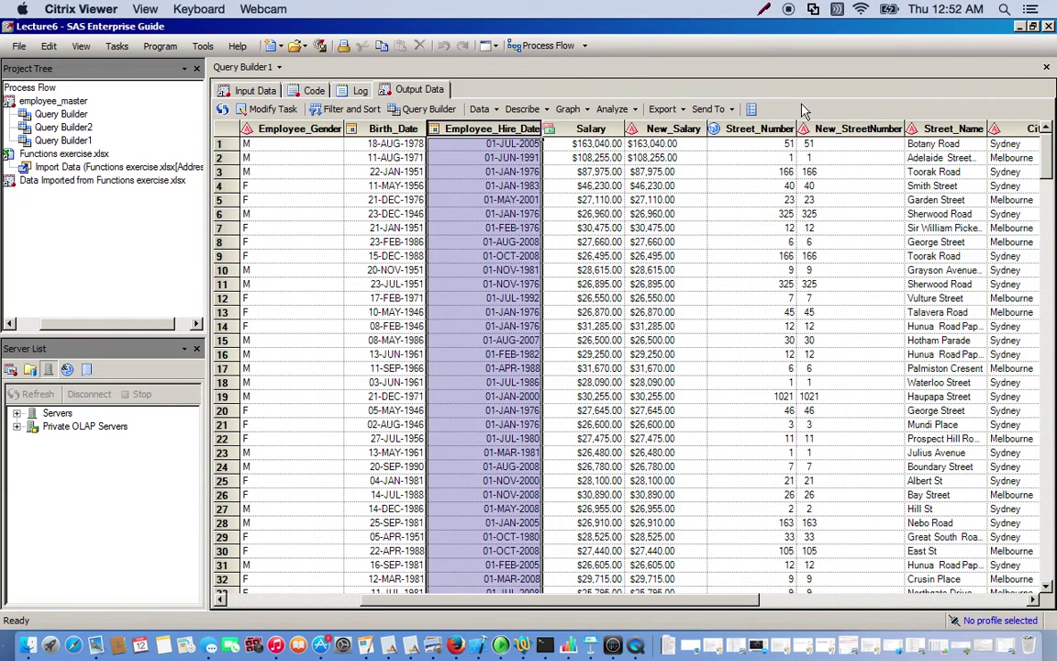
{"action": "left_click", "coordinate": [500, 242]}
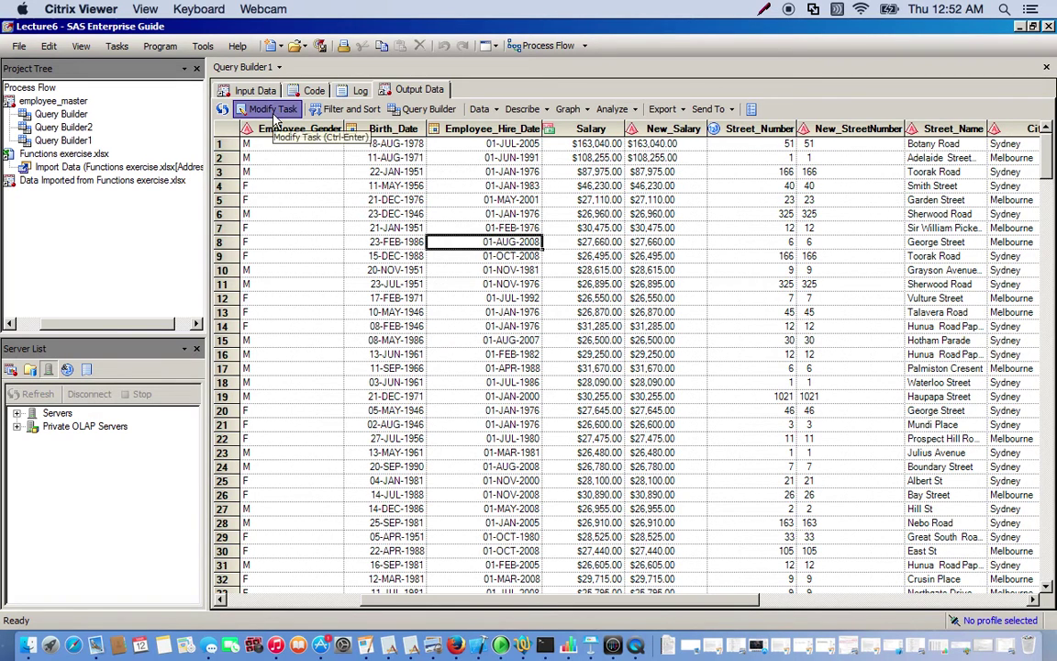
{"action": "left_click", "coordinate": [272, 112]}
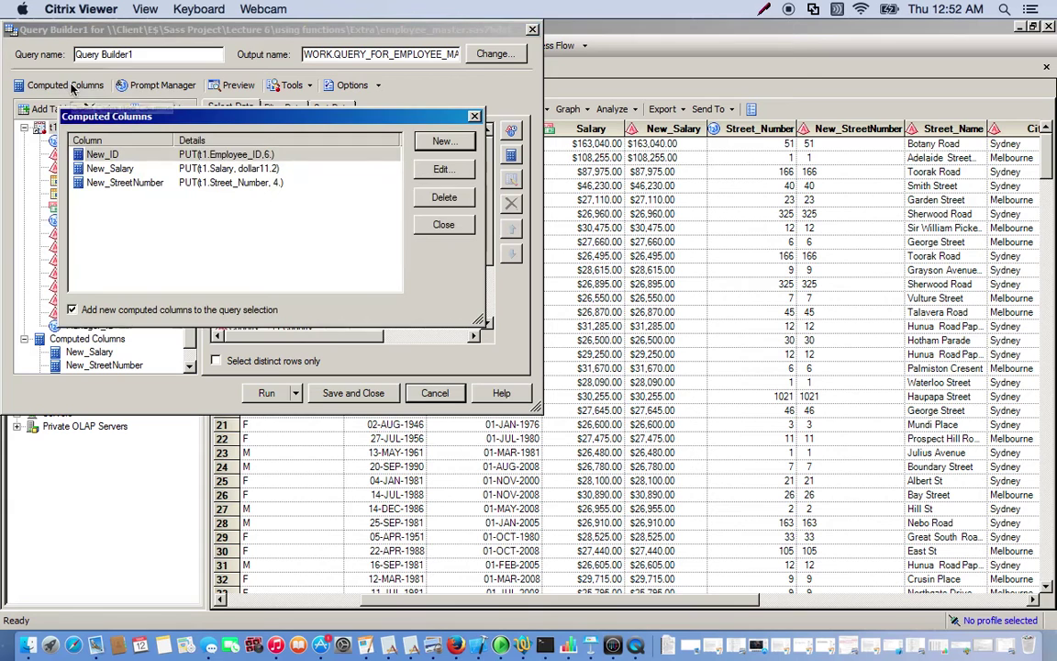
Create an advanced-expression computed column with PUT(t1.Employee_Hire_Date,DATE11.)
{"action": "left_click", "coordinate": [442, 142]}
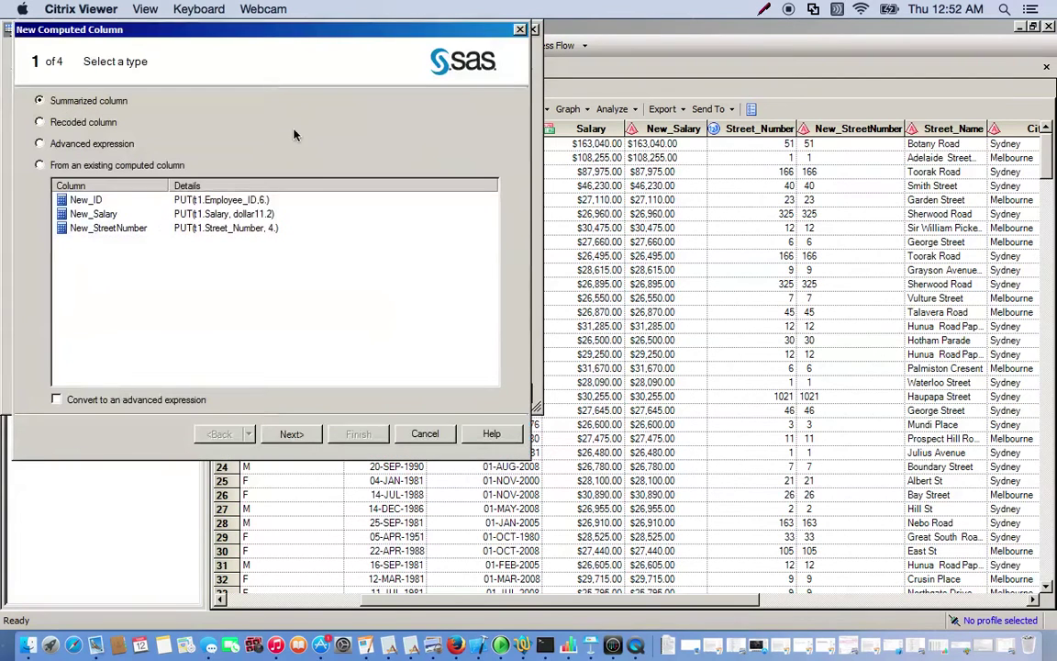
{"action": "left_click", "coordinate": [85, 140]}
{"action": "left_click", "coordinate": [287, 435]}
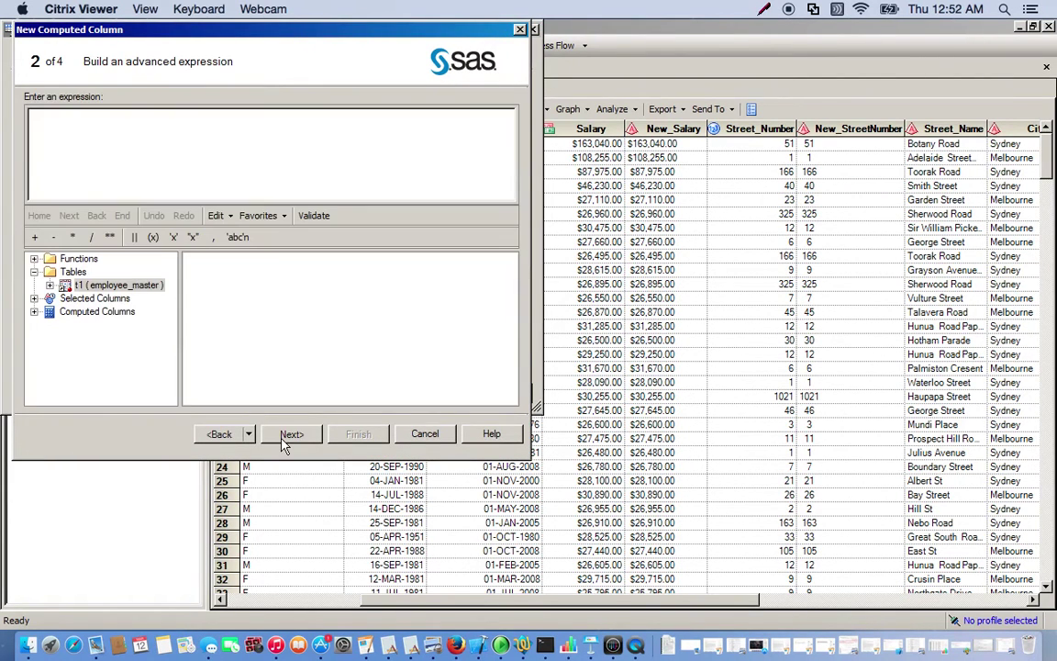
{"action": "left_click", "coordinate": [194, 183]}
{"action": "type", "text": "PUT("}
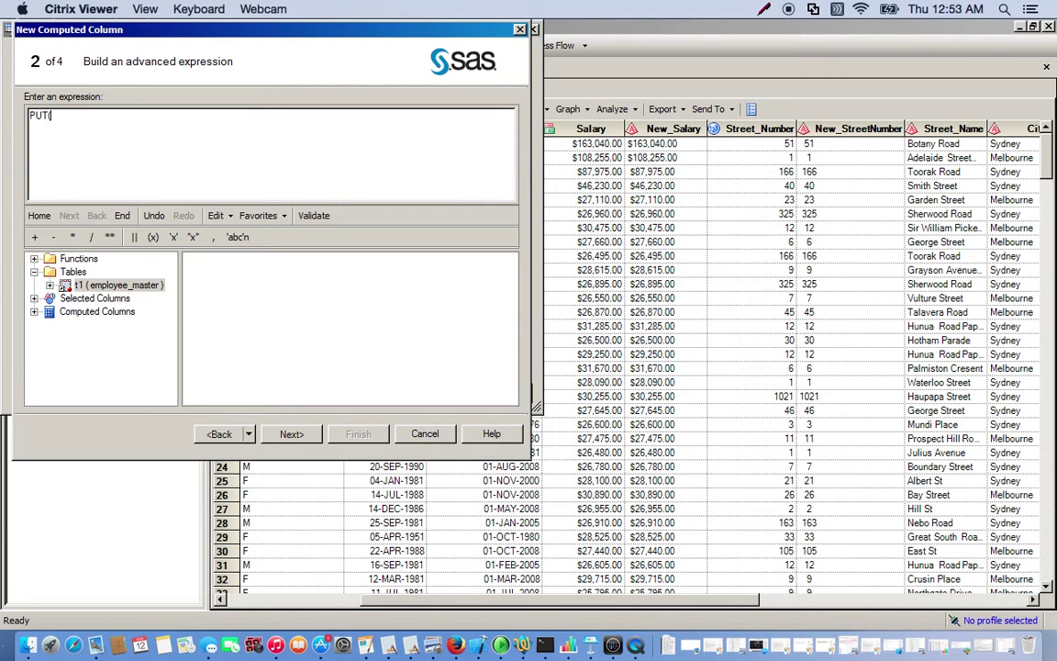
{"action": "left_click", "coordinate": [50, 286]}
{"action": "double_click", "coordinate": [126, 329]}
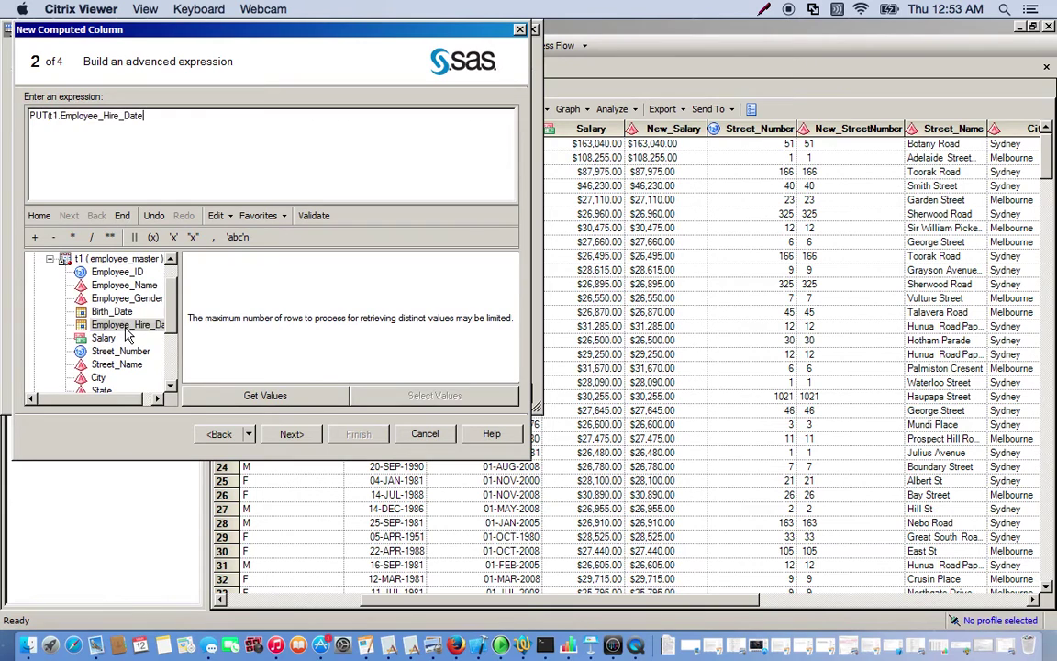
{"action": "type", "text": ",DATEW"}
{"action": "key", "text": "BackSpace"}
{"action": "type", "text": "e"}
{"action": "key", "text": "BackSpace"}
{"action": "type", "text": "11.)"}
Name the column New_Hire_Date, finish the wizard and close the computed columns list
{"action": "left_click", "coordinate": [294, 437]}
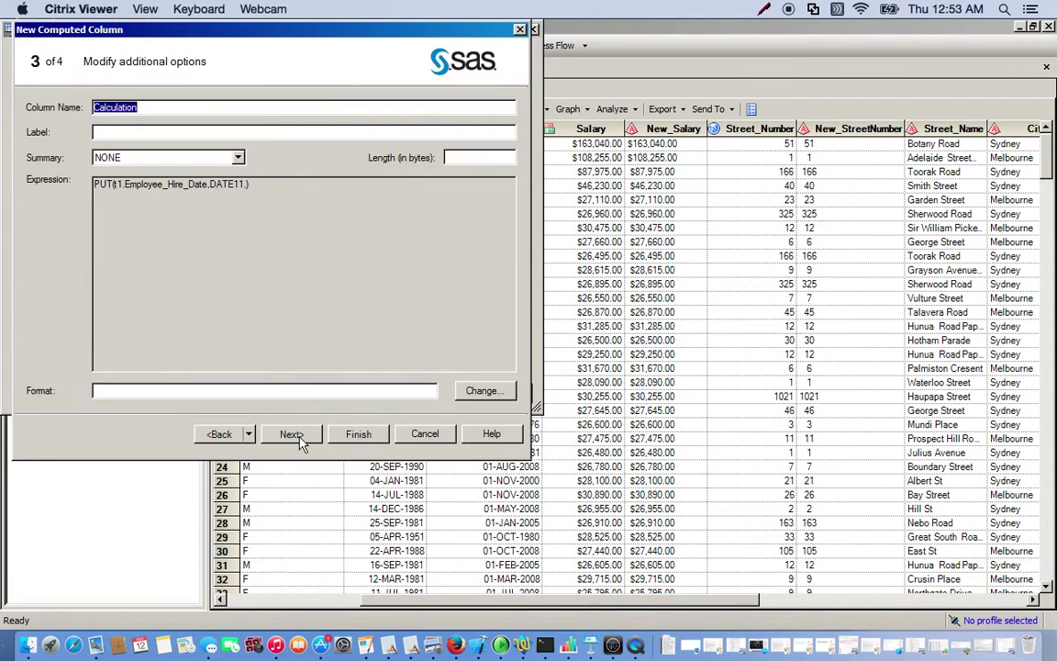
{"action": "type", "text": "New_Hire_Date"}
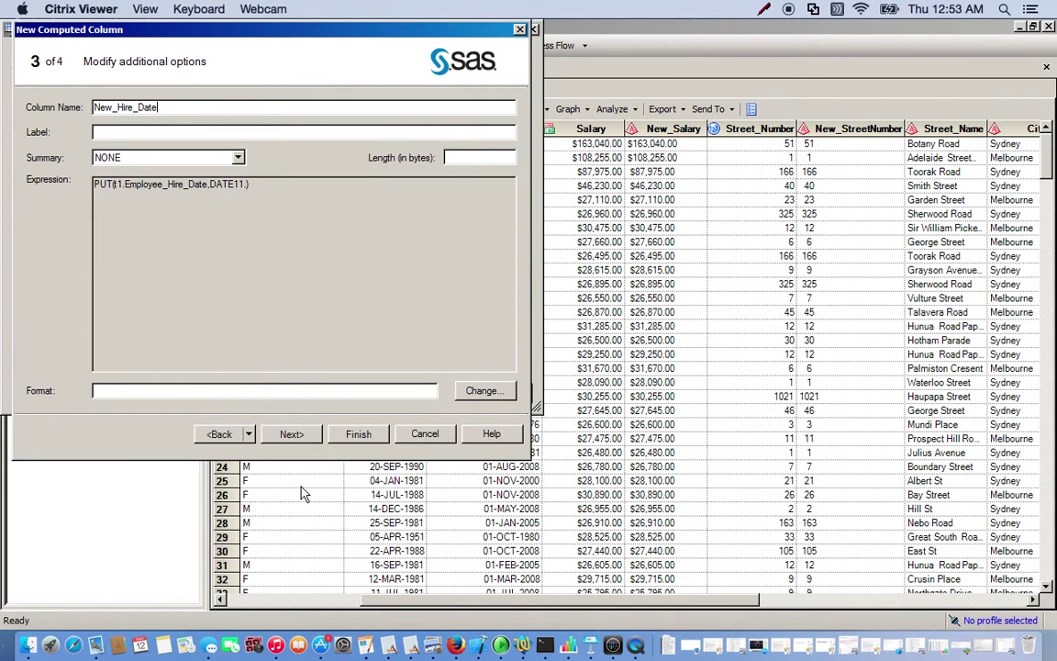
{"action": "left_click", "coordinate": [294, 437]}
{"action": "left_click", "coordinate": [357, 434]}
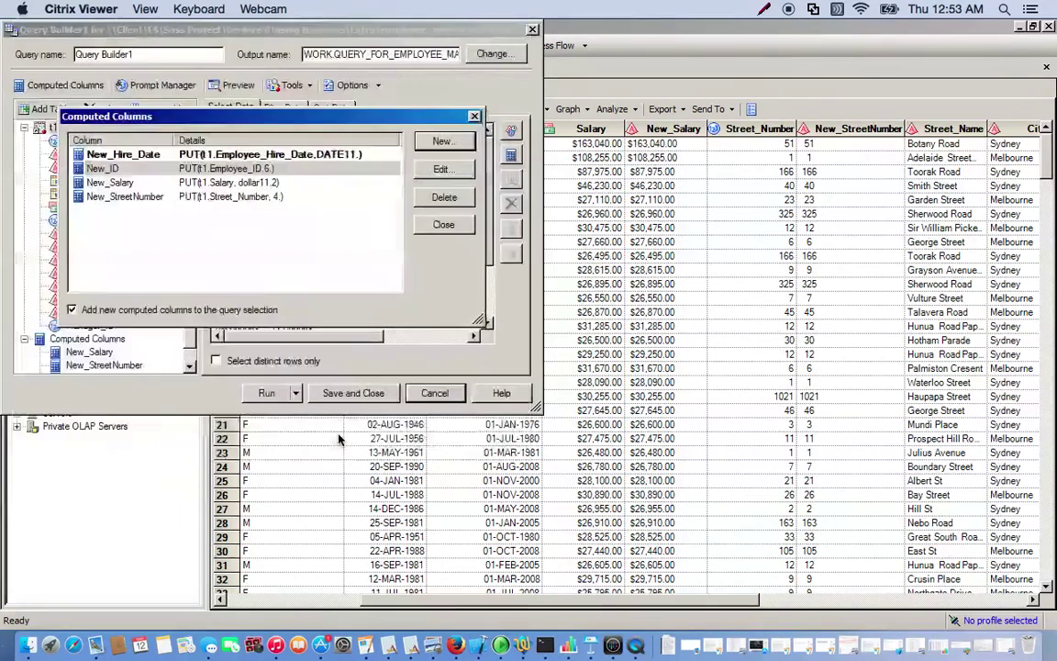
{"action": "left_click", "coordinate": [441, 225]}
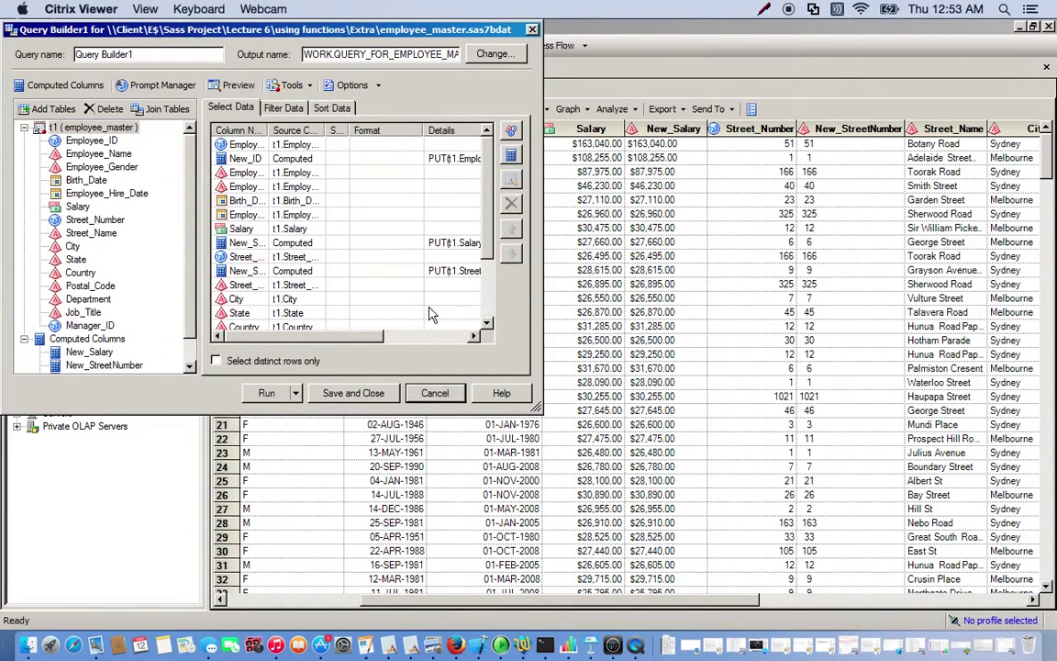
Move the New_Hire_Date row up beside Employee_Hire_Date and rerun, replacing the earlier results
{"action": "scroll", "coordinate": [488, 237], "scroll_direction": "down", "scroll_amount": 2}
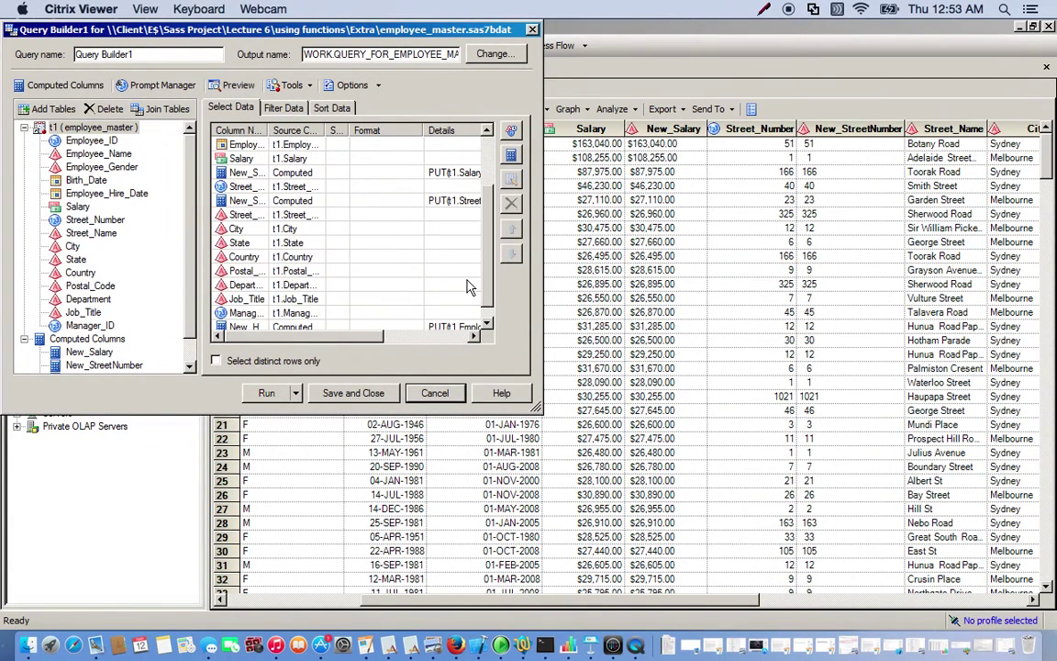
{"action": "left_click", "coordinate": [488, 324]}
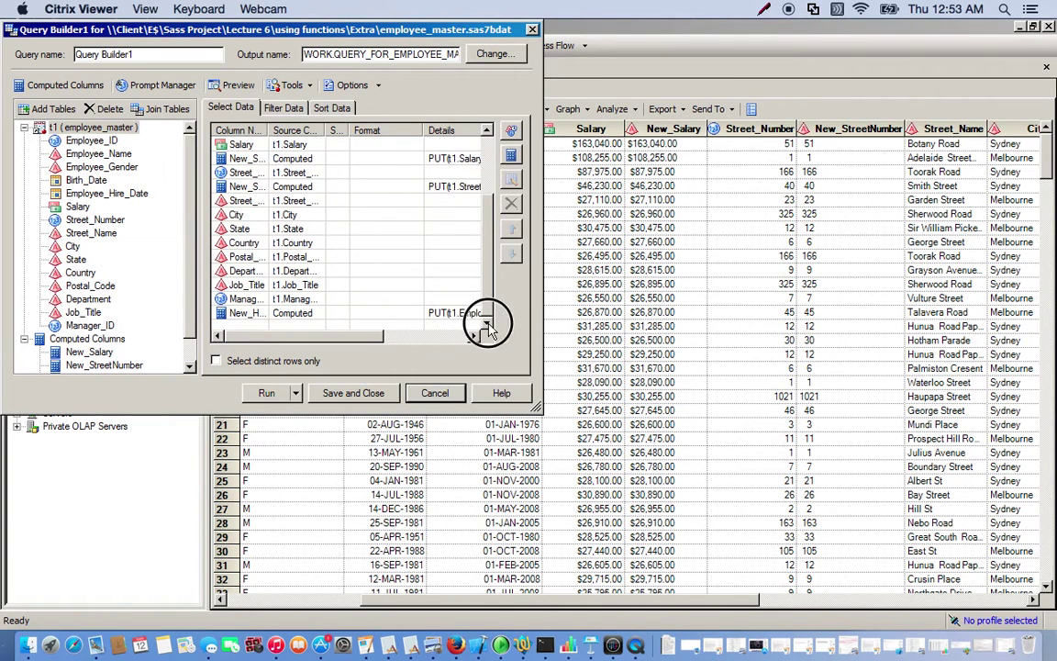
{"action": "left_click", "coordinate": [255, 314]}
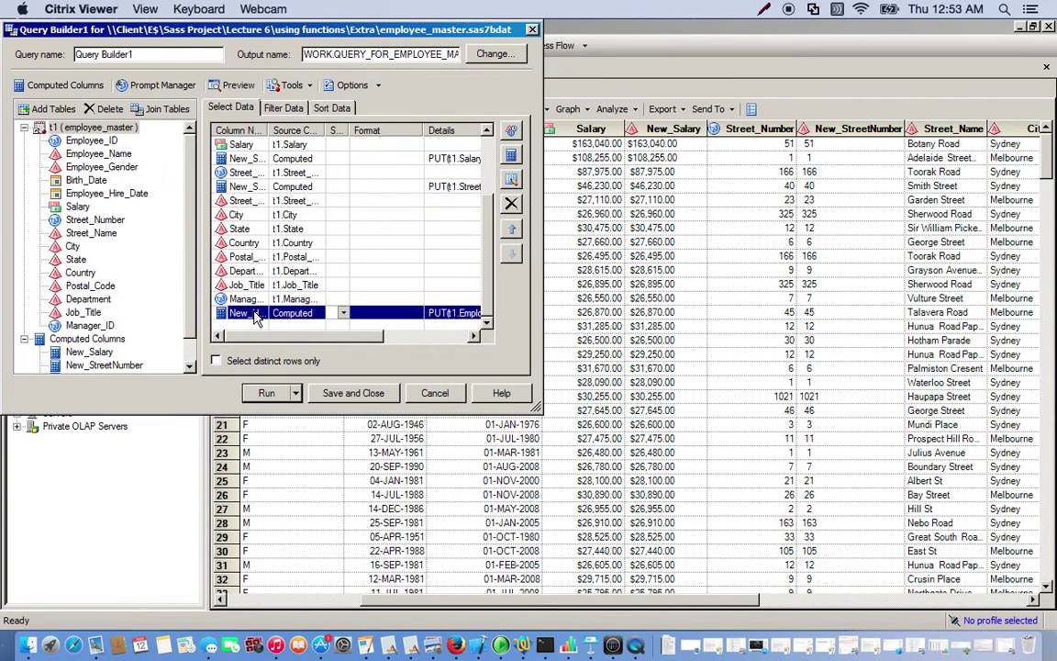
{"action": "left_click_drag", "start_coordinate": [256, 314], "coordinate": [259, 152]}
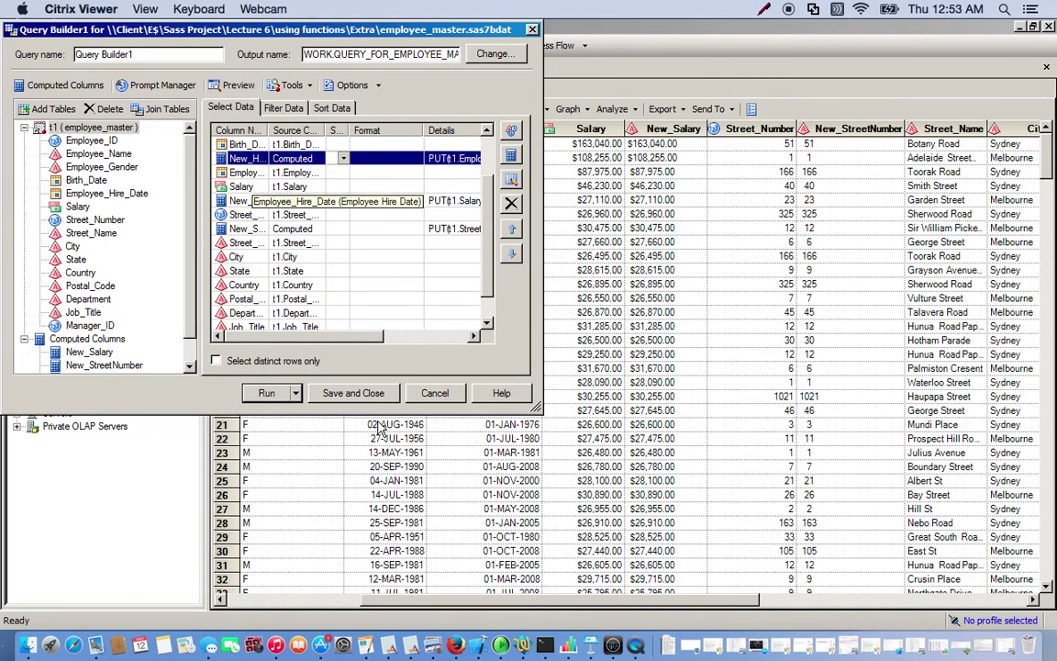
{"action": "left_click", "coordinate": [275, 394]}
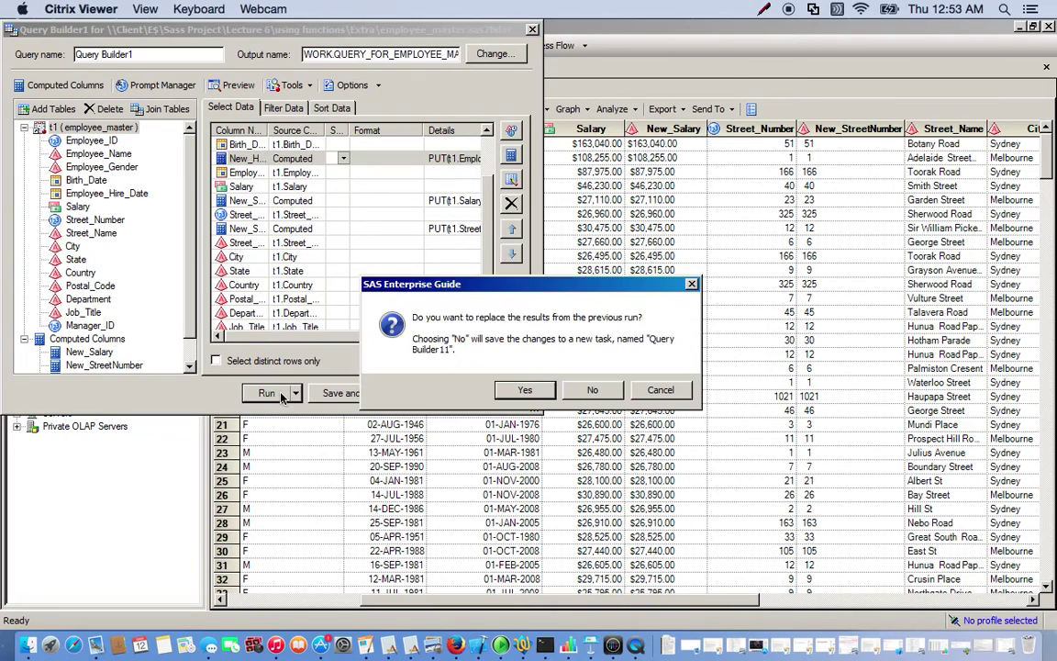
{"action": "left_click", "coordinate": [522, 389]}
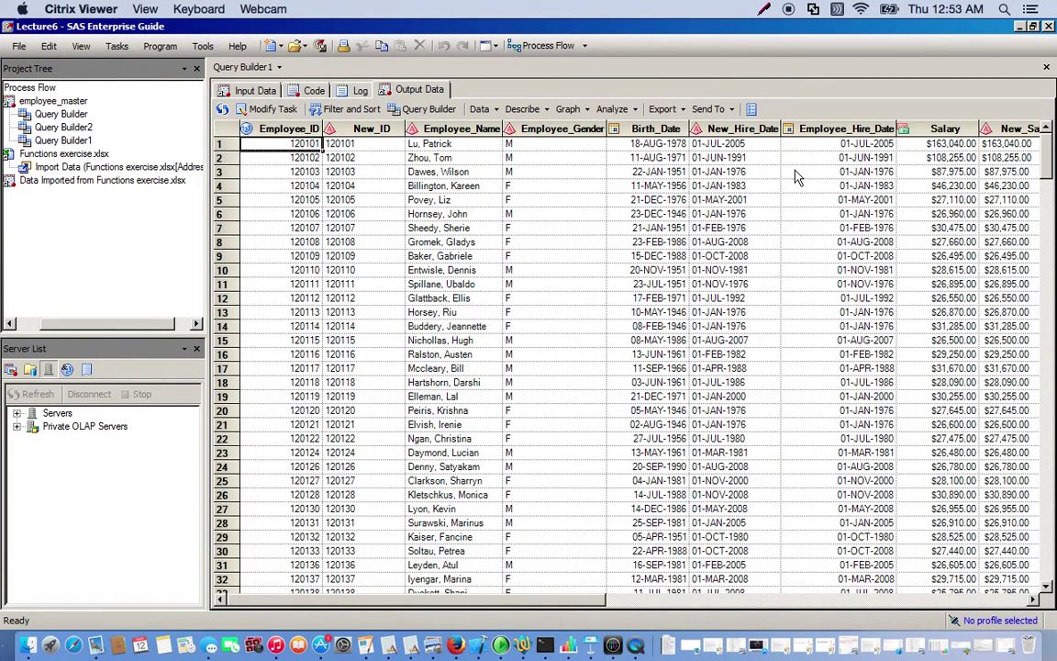
{"action": "left_click", "coordinate": [837, 122]}
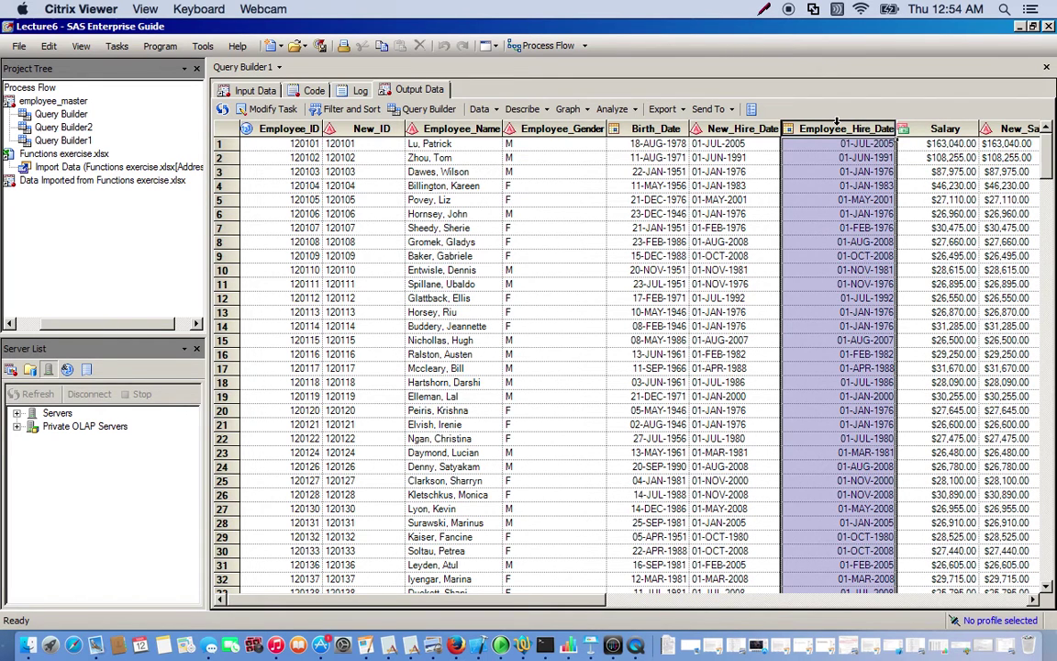
{"action": "left_click", "coordinate": [735, 129]}
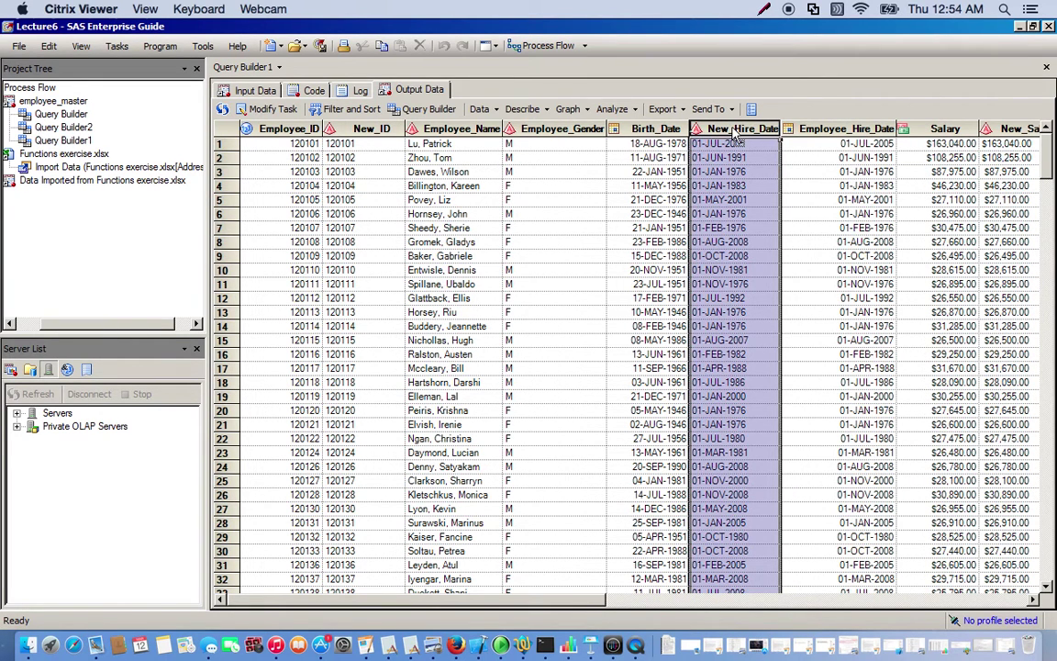